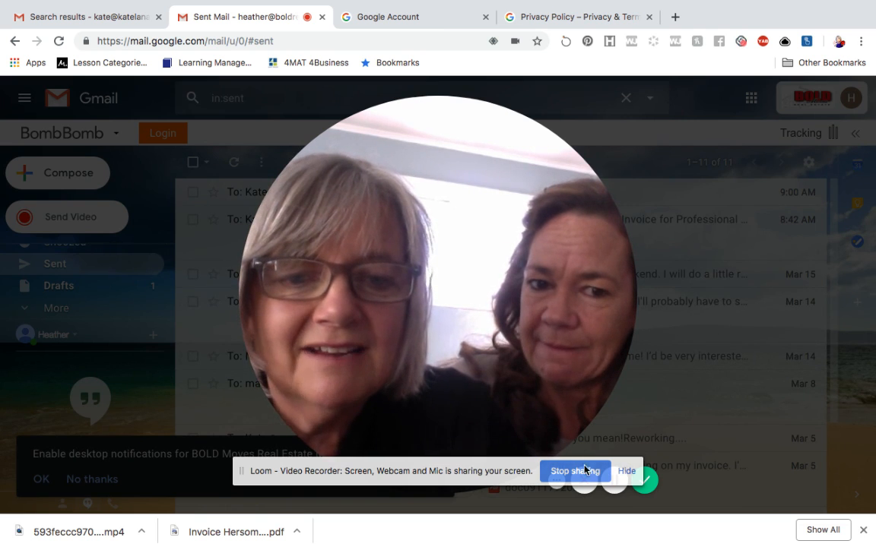
left_click(626, 471)
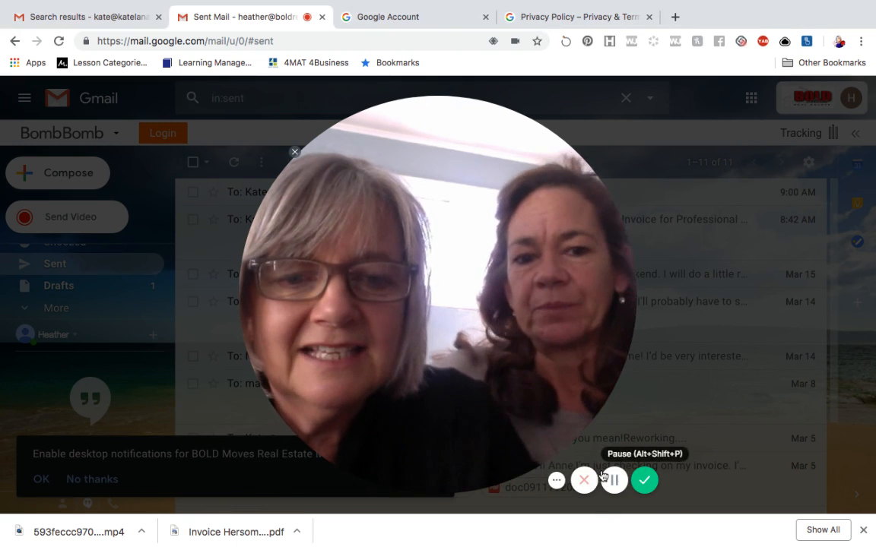
left_click(558, 480)
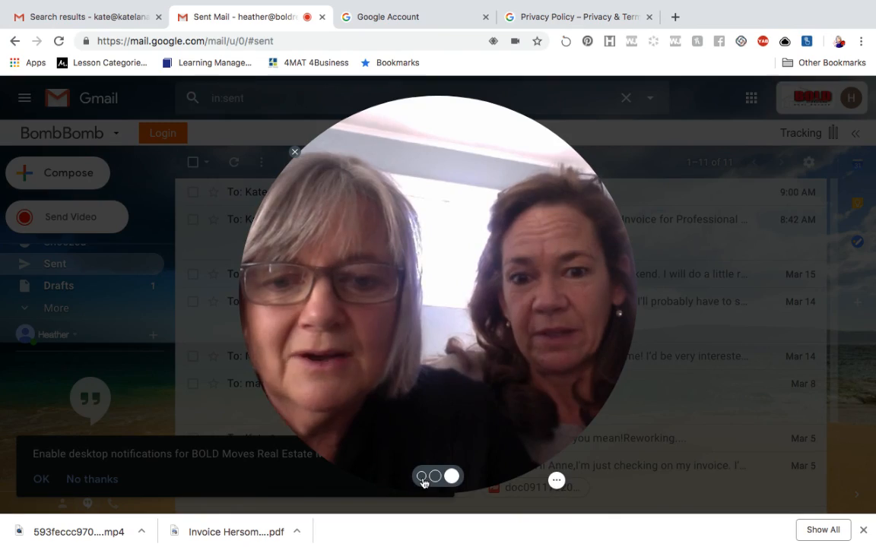
left_click(421, 476)
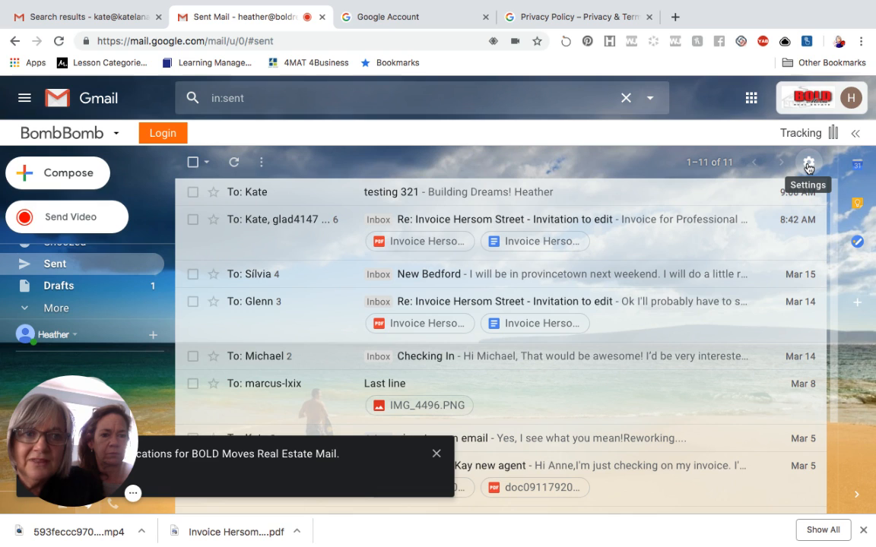
Open the general mail settings and go to the default text style option
left_click(808, 166)
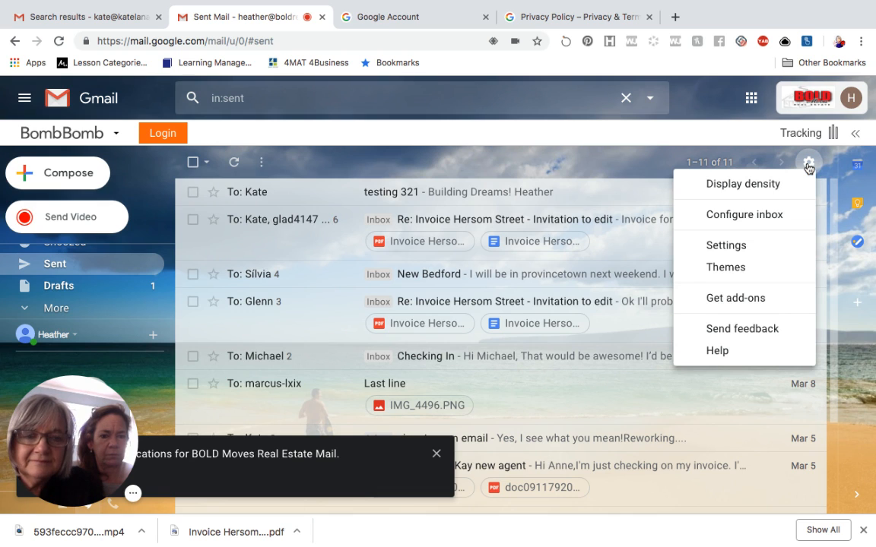
left_click(756, 245)
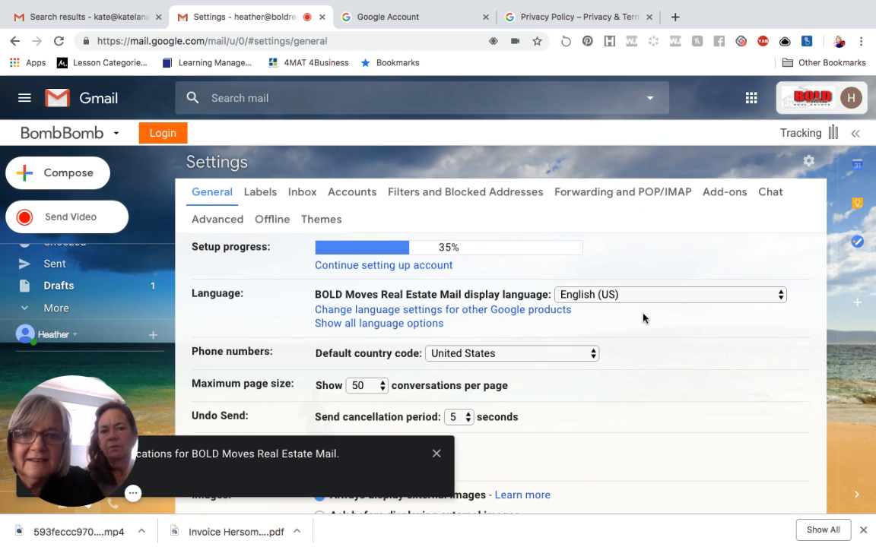
scroll(643, 317, "down", 3)
scroll(643, 318, "down", 2)
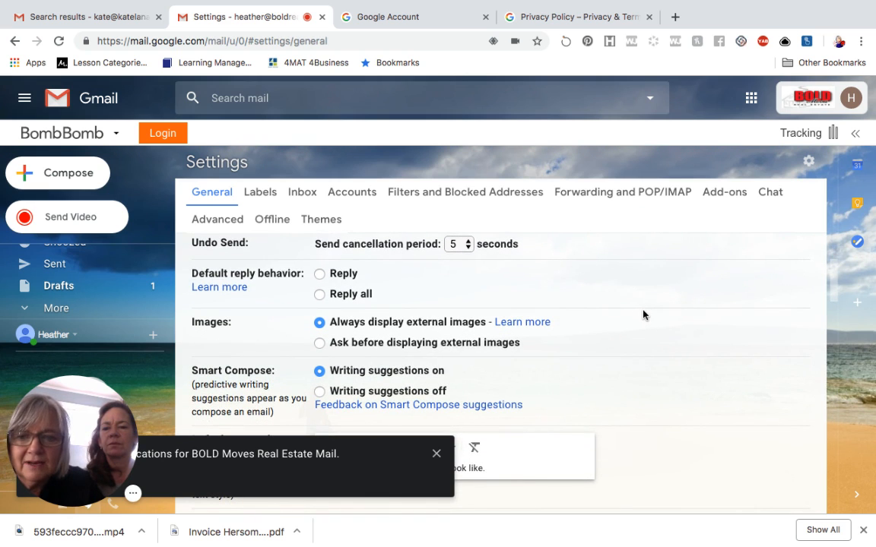
scroll(643, 315, "down", 5)
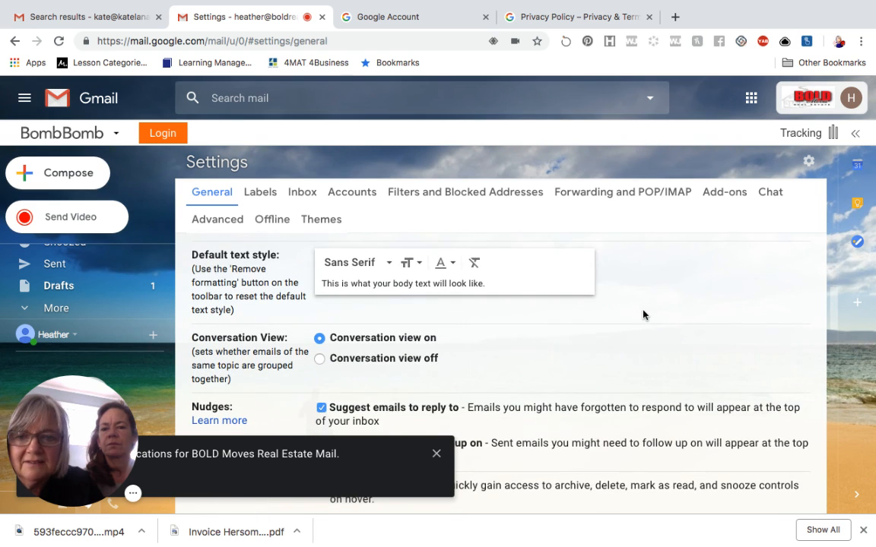
scroll(642, 315, "down", 1)
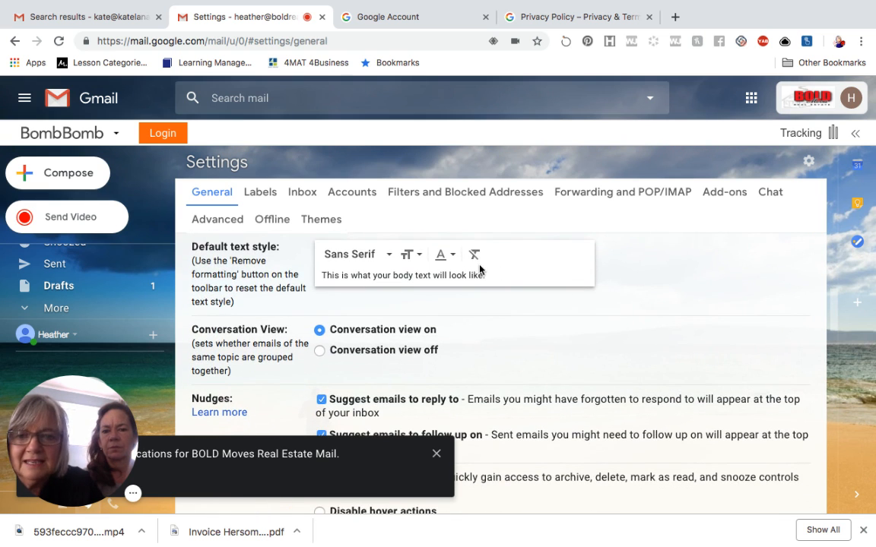
Review the font and text size choices offered for the default text style
left_click(388, 257)
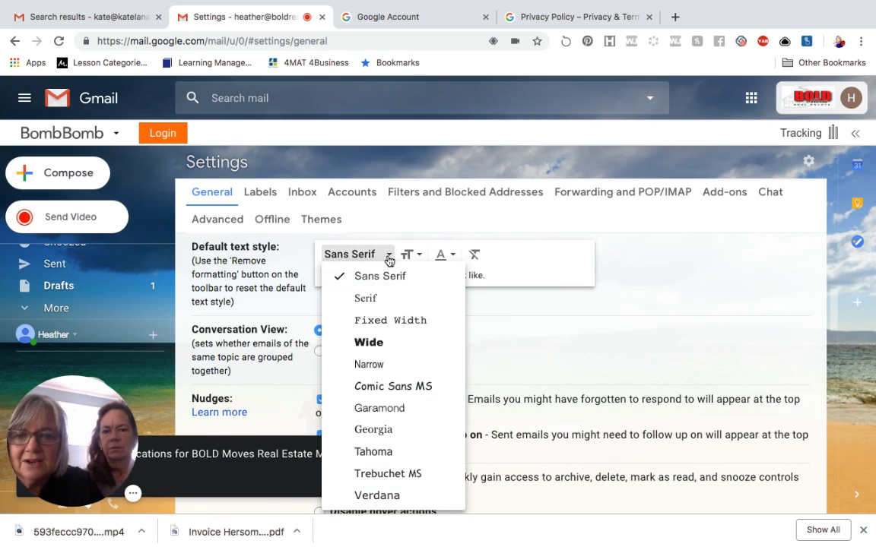
left_click(389, 261)
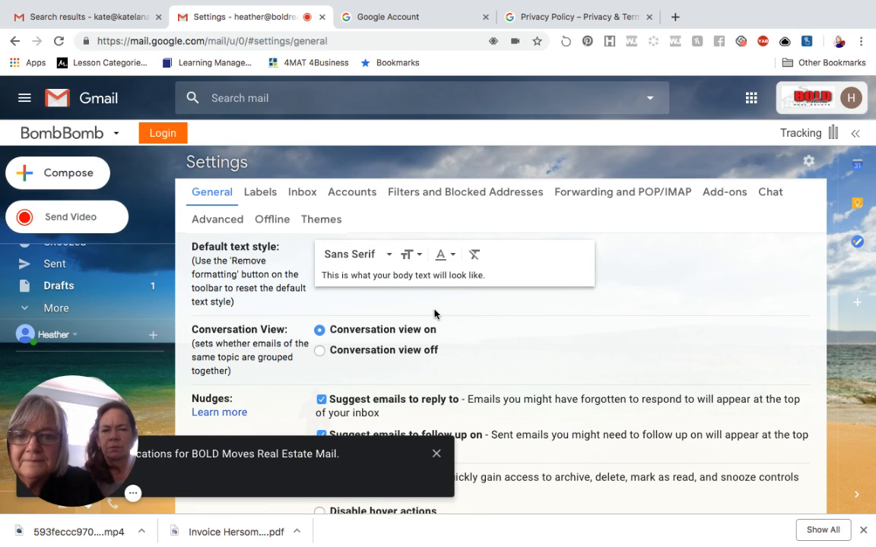
left_click(411, 257)
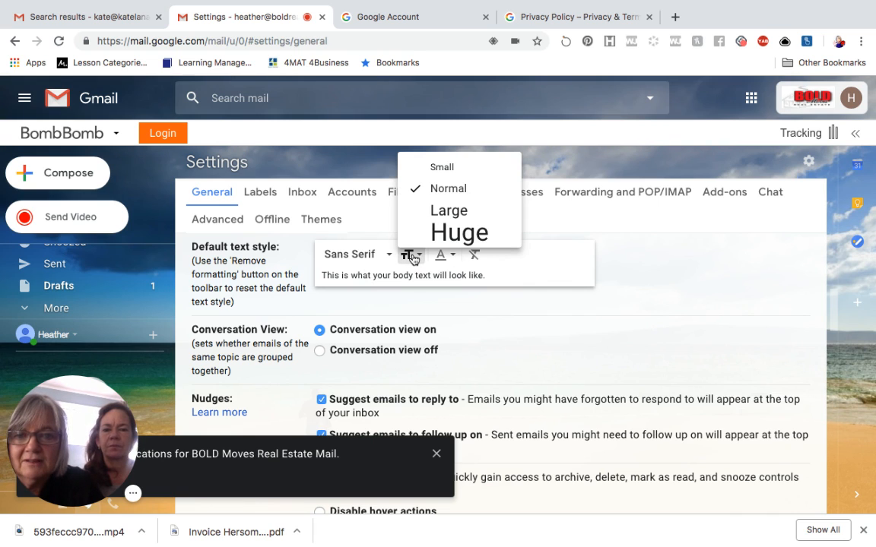
left_click(411, 257)
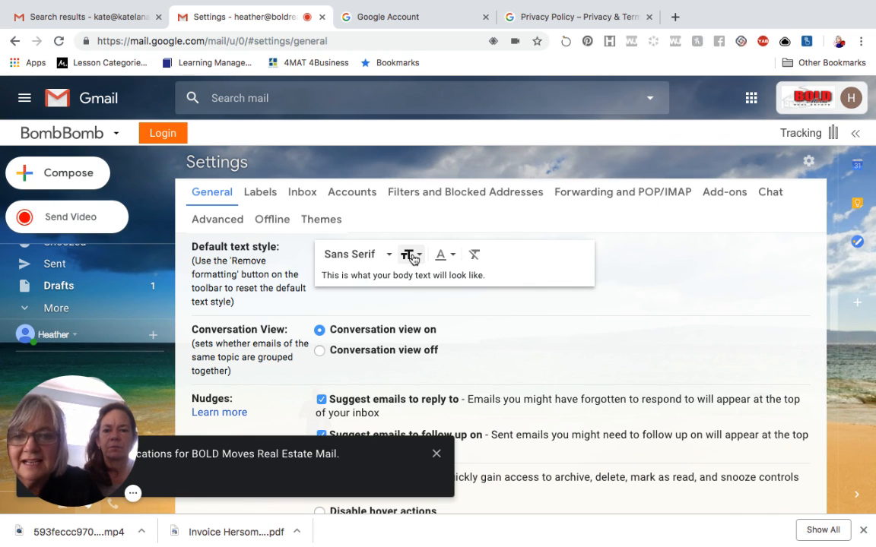
Set the default text style to bright purple text in the Large size
left_click(453, 259)
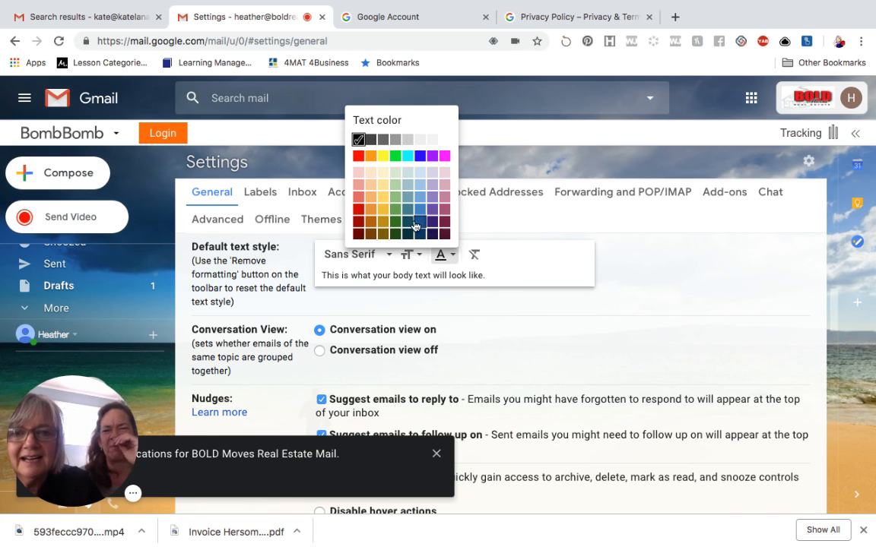
left_click(430, 156)
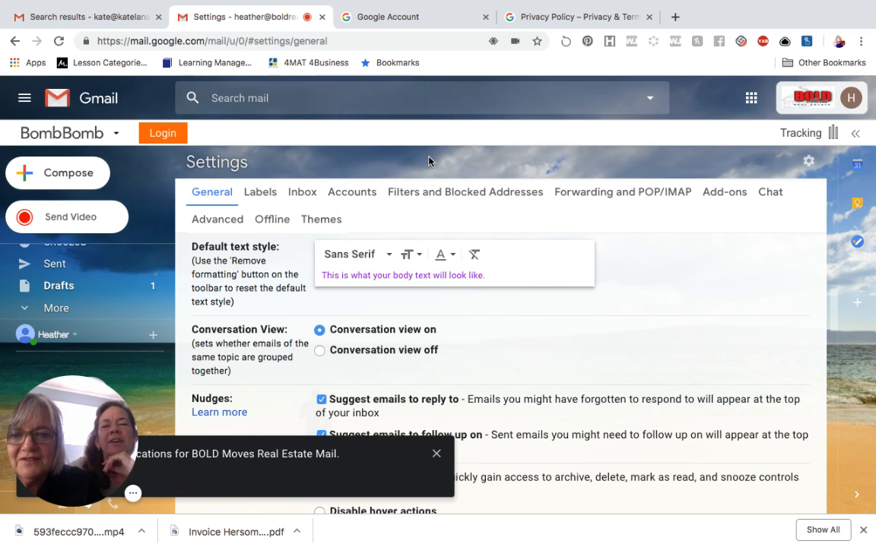
left_click(420, 259)
left_click(437, 218)
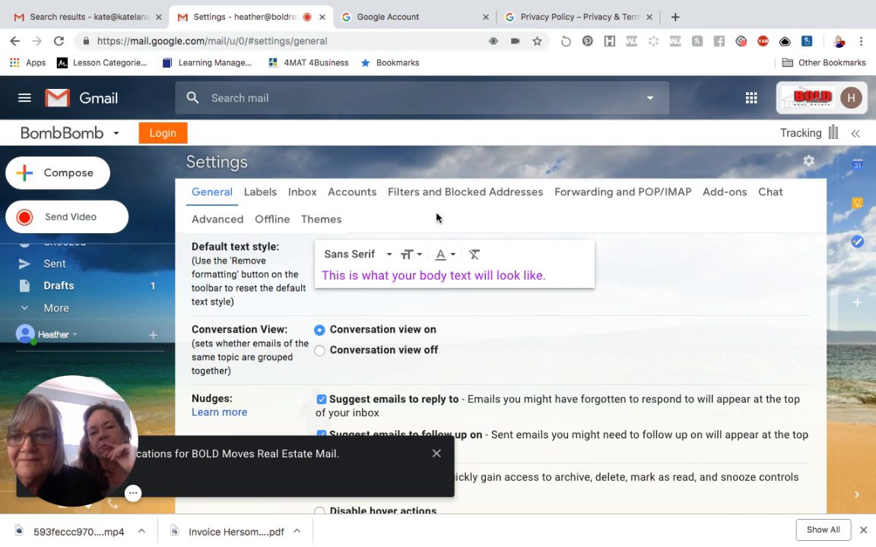
Examine the general settings from conversation view and nudges through smart reply, desktop notifications, stars and keyboard shortcuts
scroll(475, 334, "down", 2)
scroll(475, 334, "down", 6)
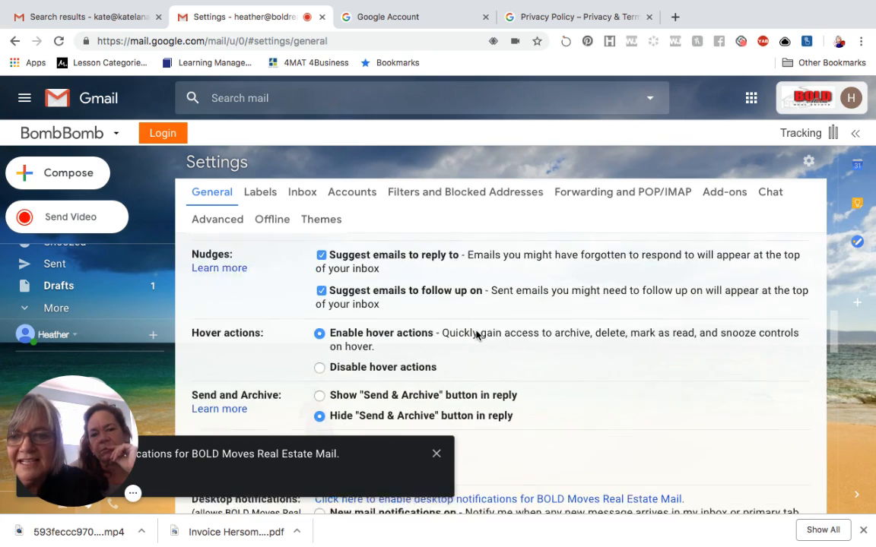
scroll(475, 335, "down", 2)
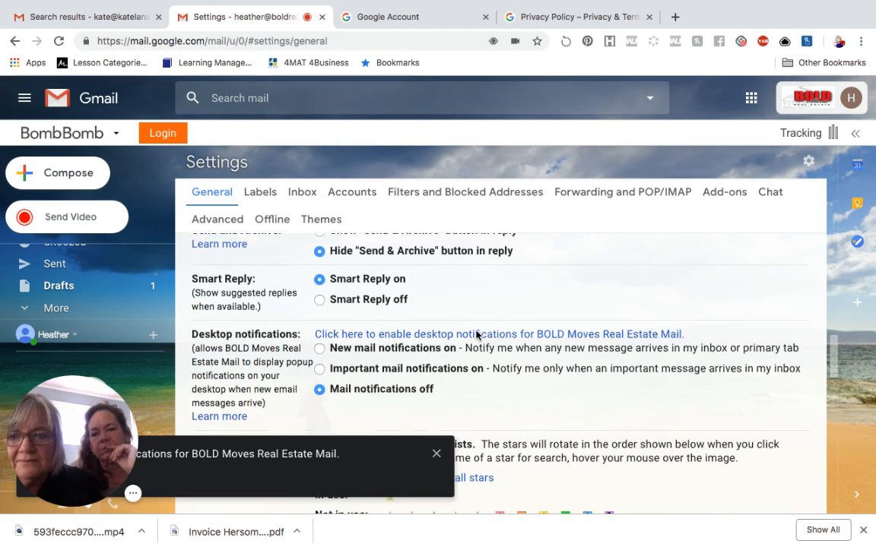
scroll(475, 335, "down", 3)
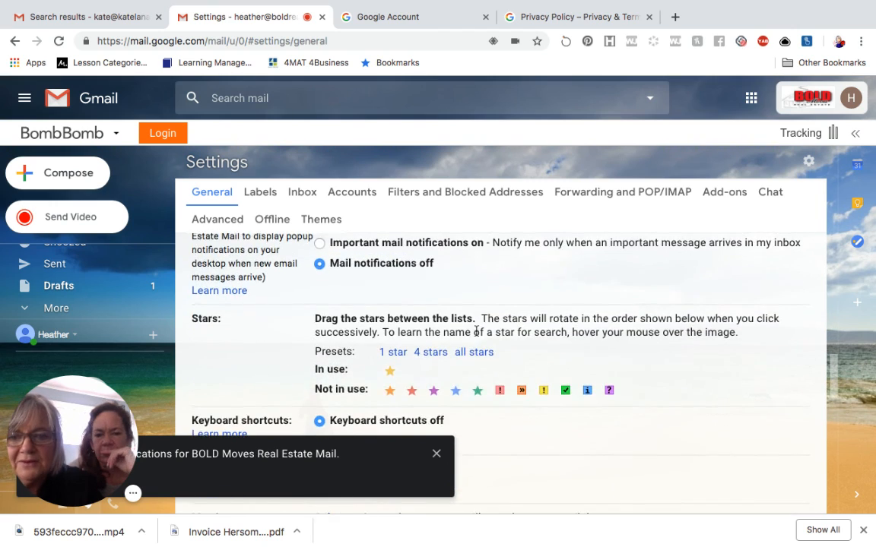
scroll(477, 332, "up", 7)
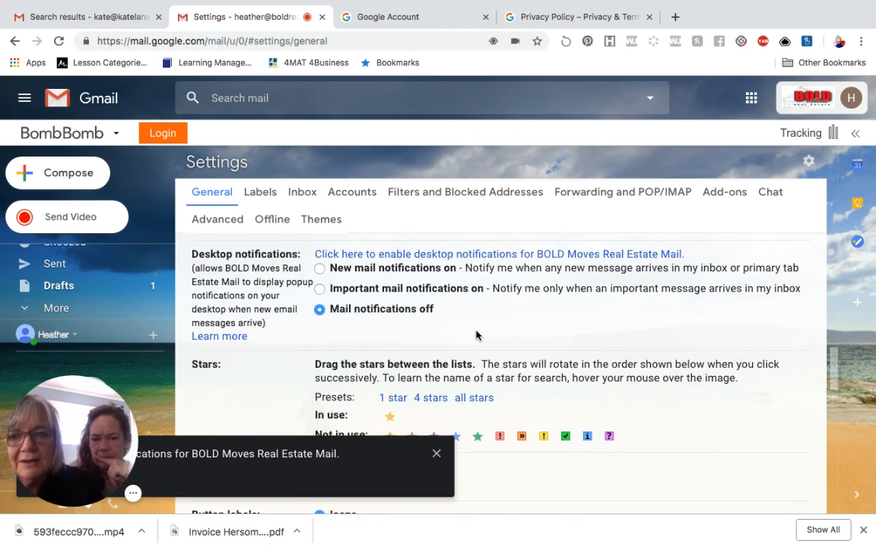
scroll(476, 336, "up", 3)
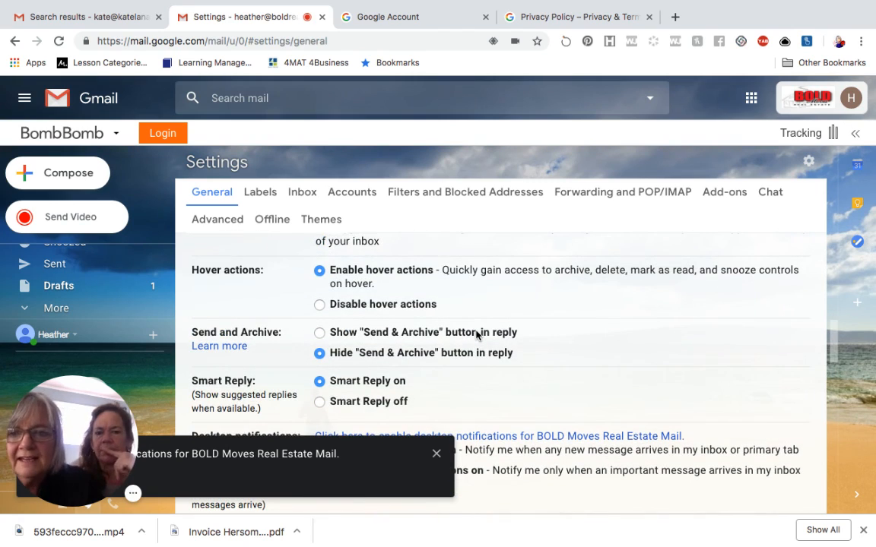
scroll(476, 335, "up", 2)
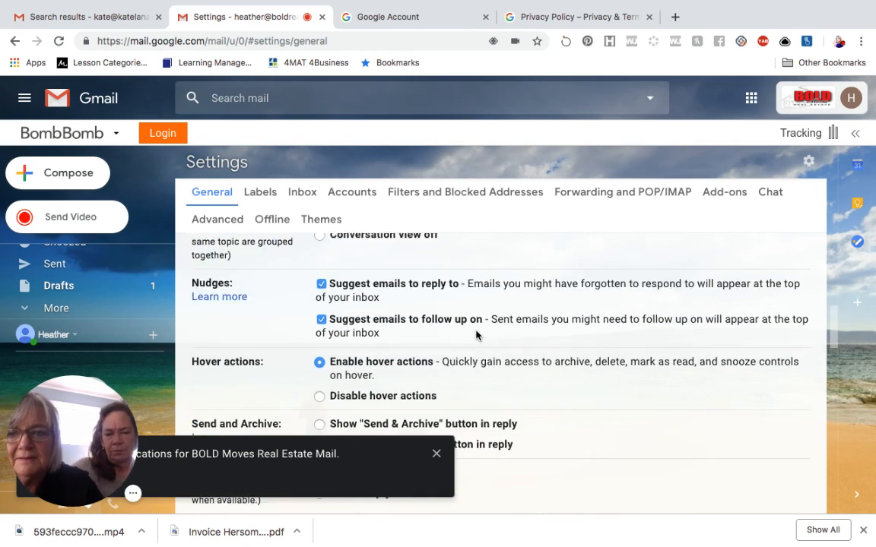
scroll(476, 335, "up", 2)
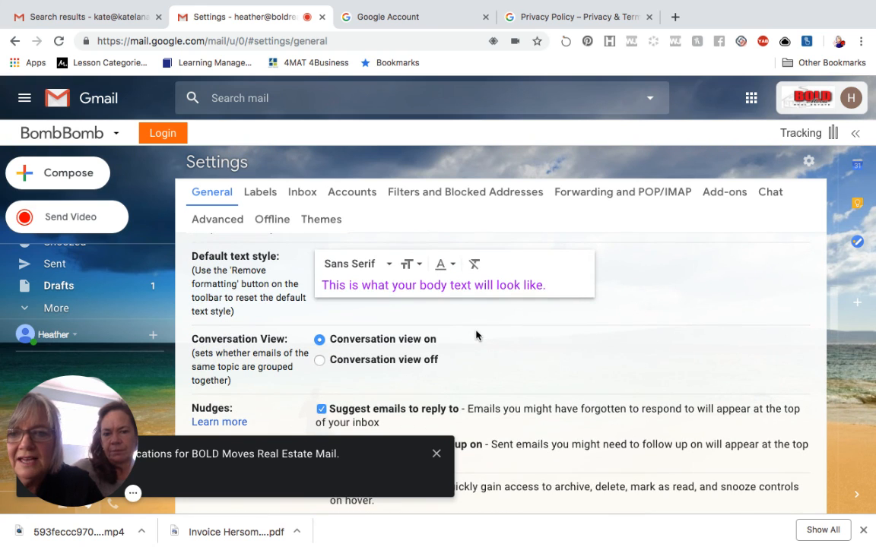
scroll(476, 335, "down", 5)
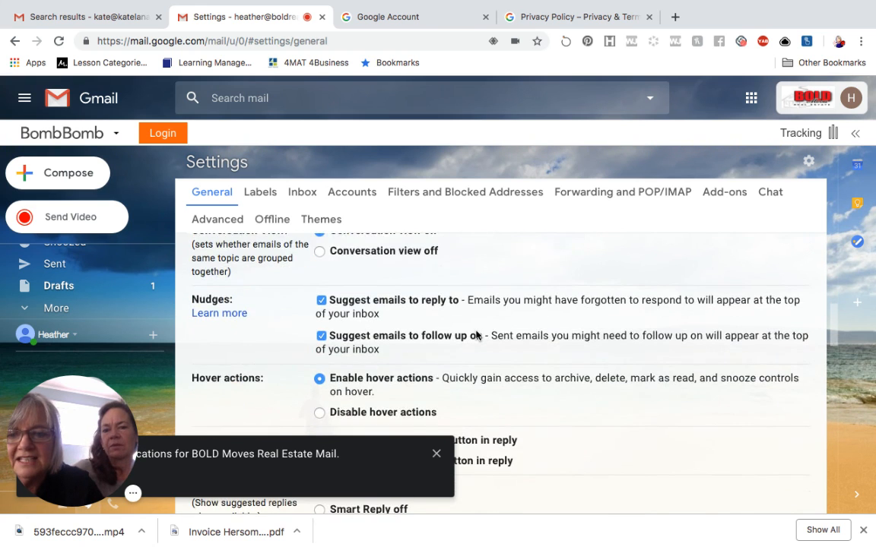
scroll(476, 335, "down", 2)
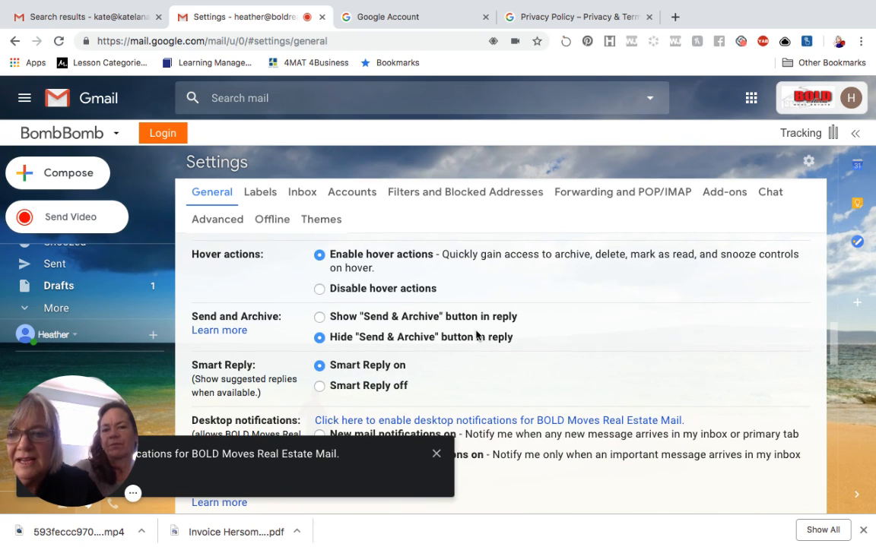
scroll(476, 335, "down", 1)
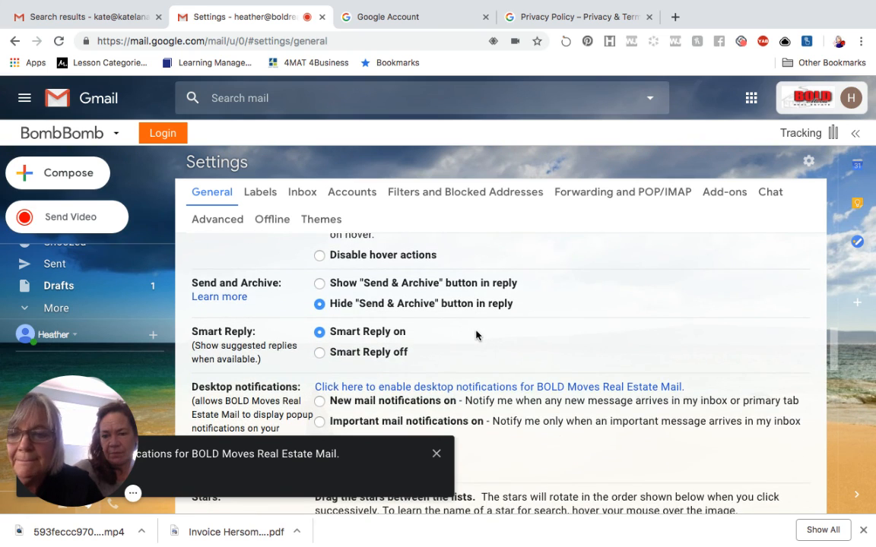
scroll(476, 335, "down", 2)
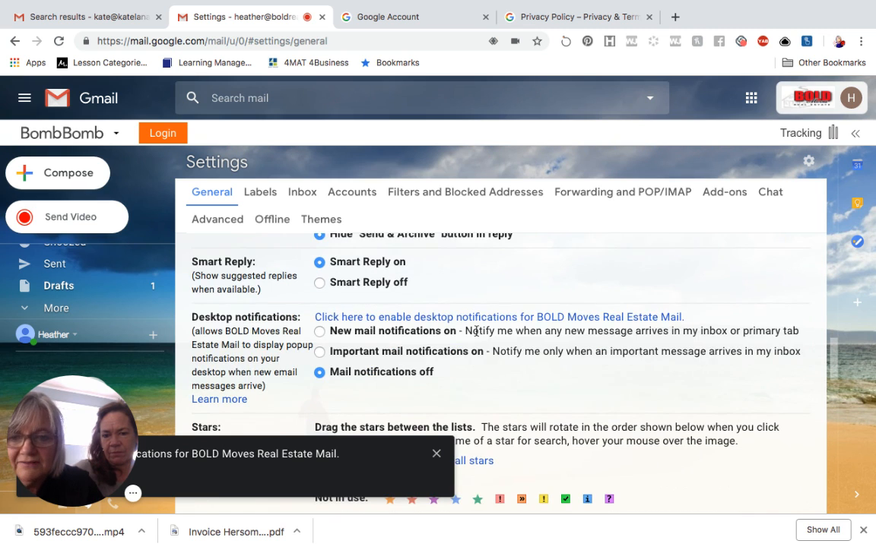
scroll(476, 331, "down", 3)
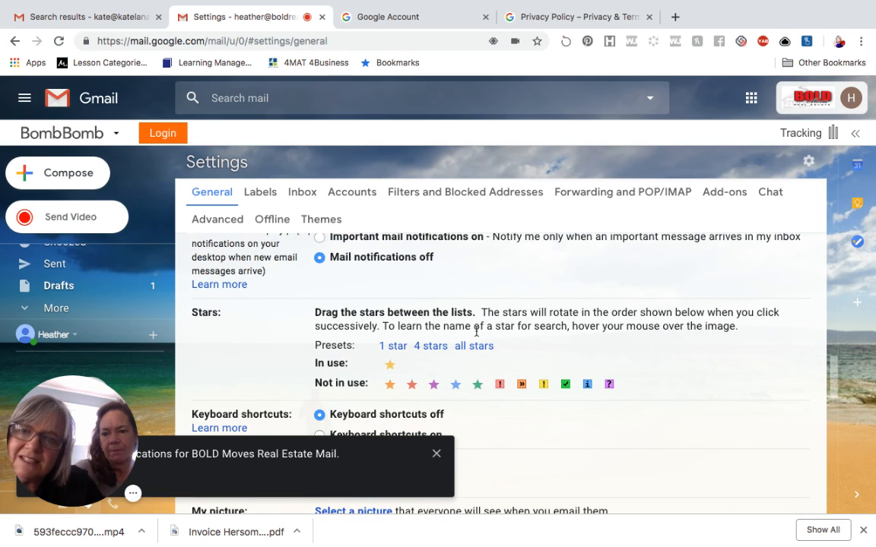
scroll(476, 331, "down", 2)
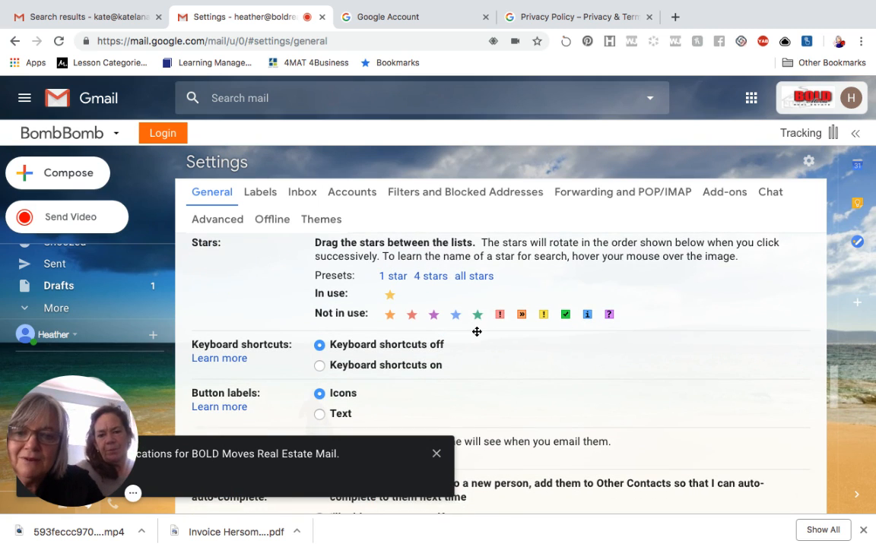
Start selecting a profile picture under My picture and browse for an image file on the computer
scroll(477, 332, "down", 4)
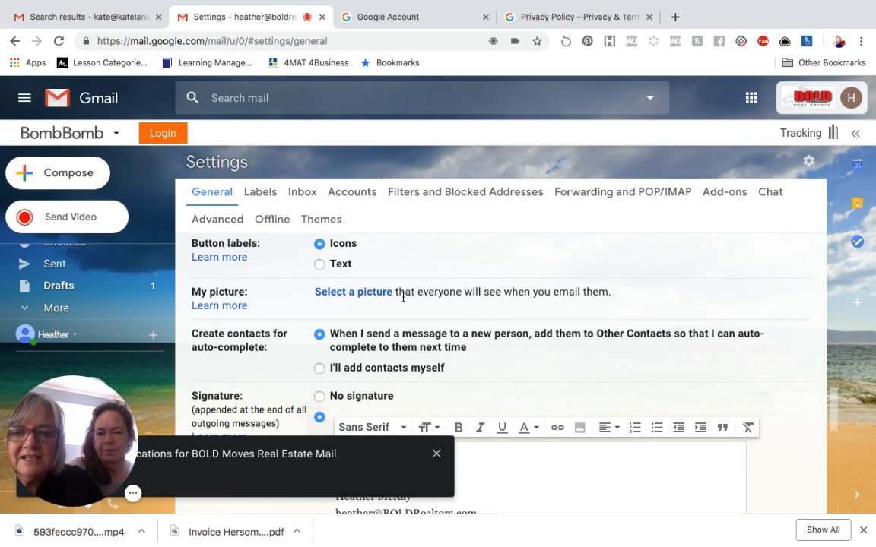
left_click(363, 293)
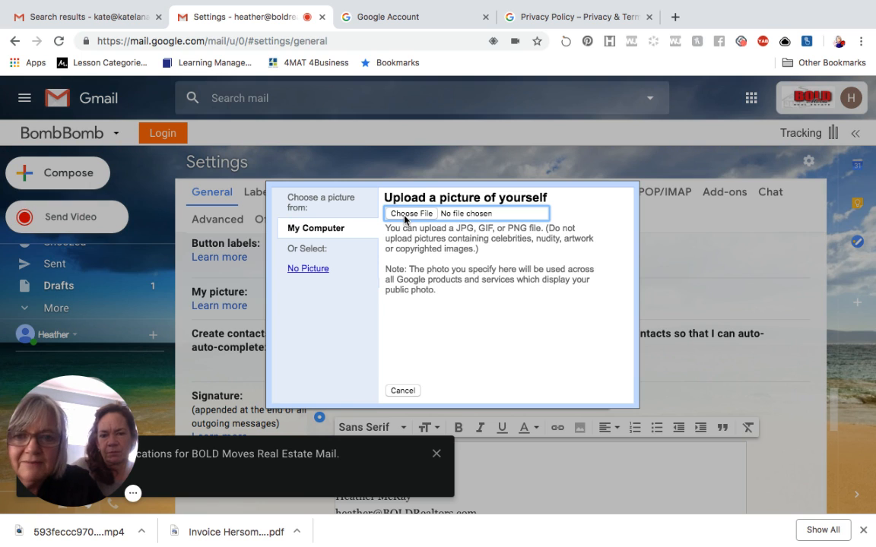
left_click(405, 218)
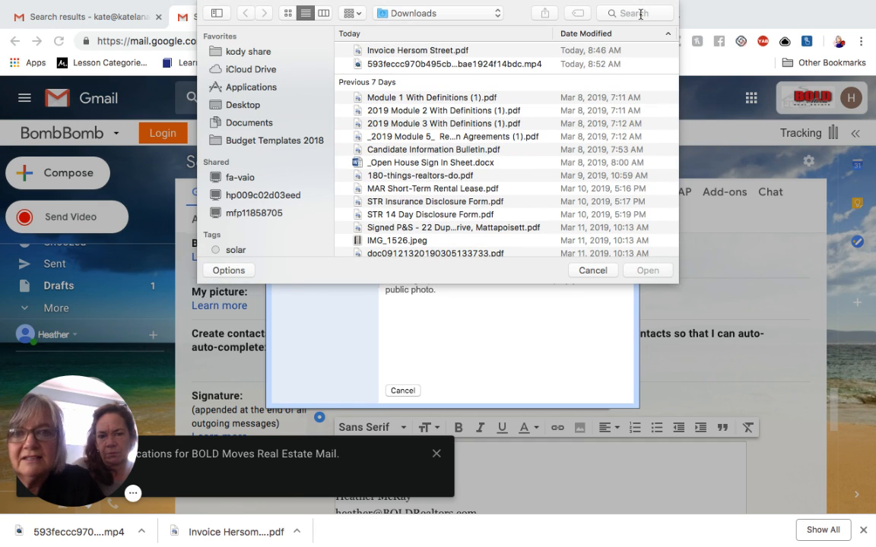
Try to find a profile picture on the computer by searching for the account owner's first name, and abandon the file selection
left_click(640, 15)
type("heather")
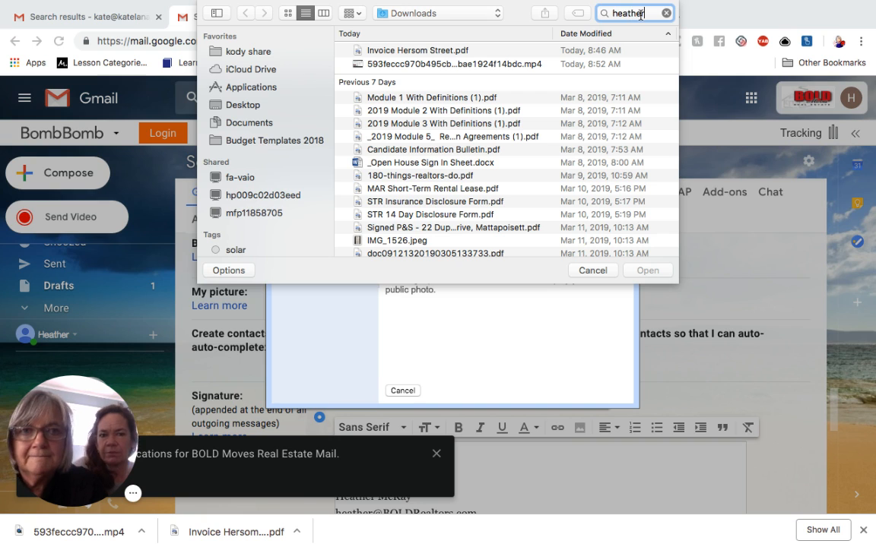
key("Return")
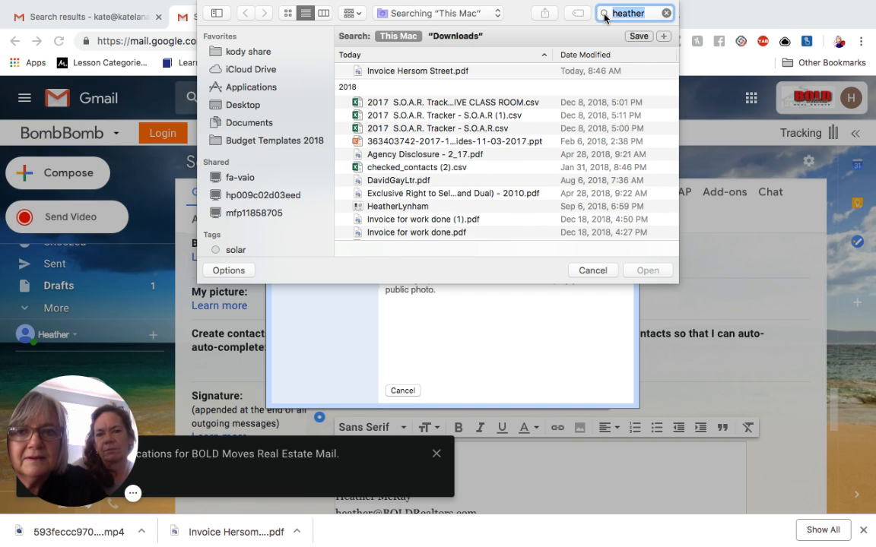
scroll(504, 119, "down", 10)
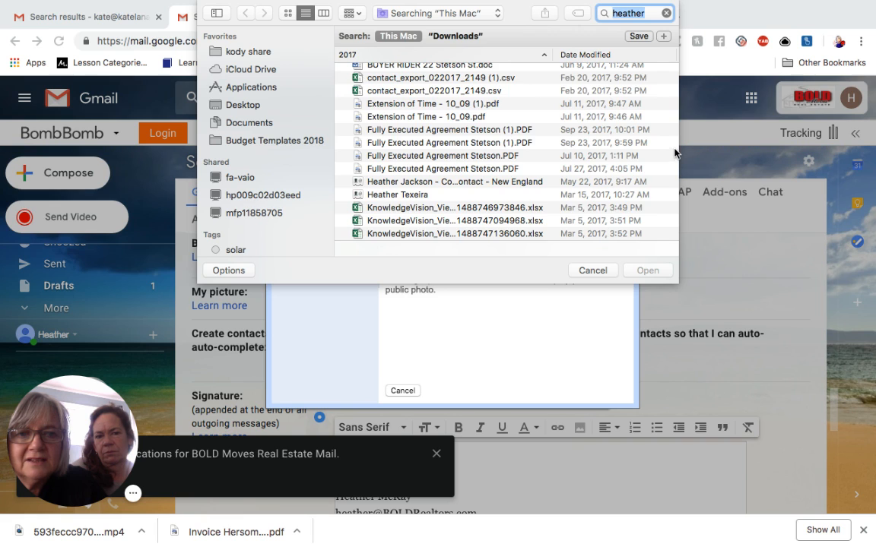
scroll(672, 155, "down", 10)
scroll(674, 154, "up", 5)
scroll(675, 153, "down", 10)
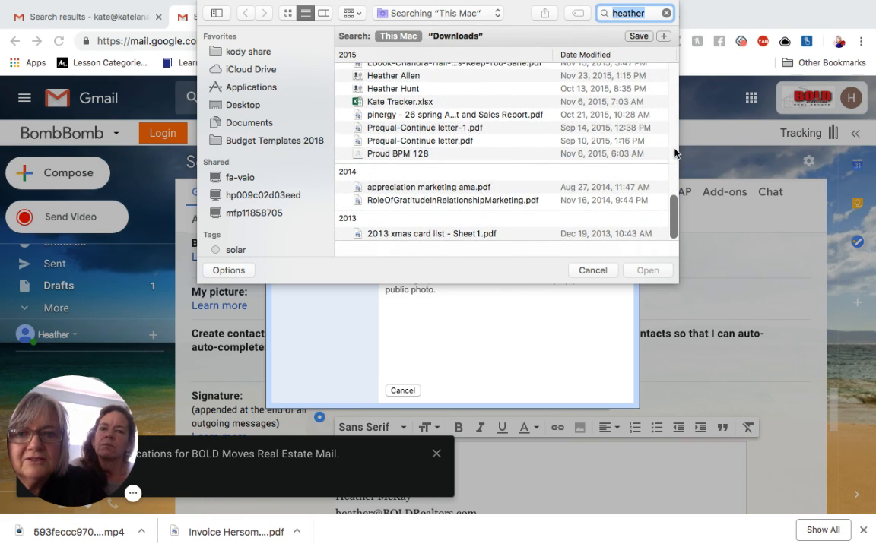
scroll(674, 153, "up", 3)
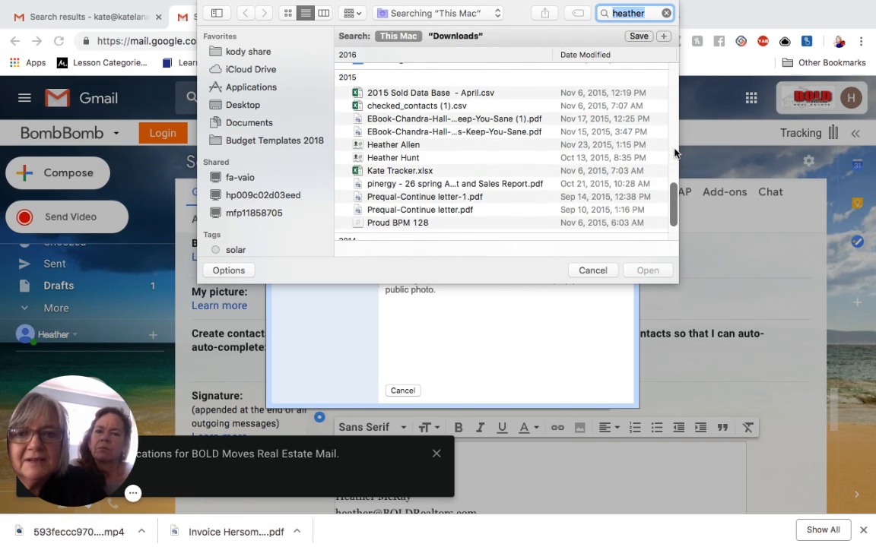
left_click(592, 271)
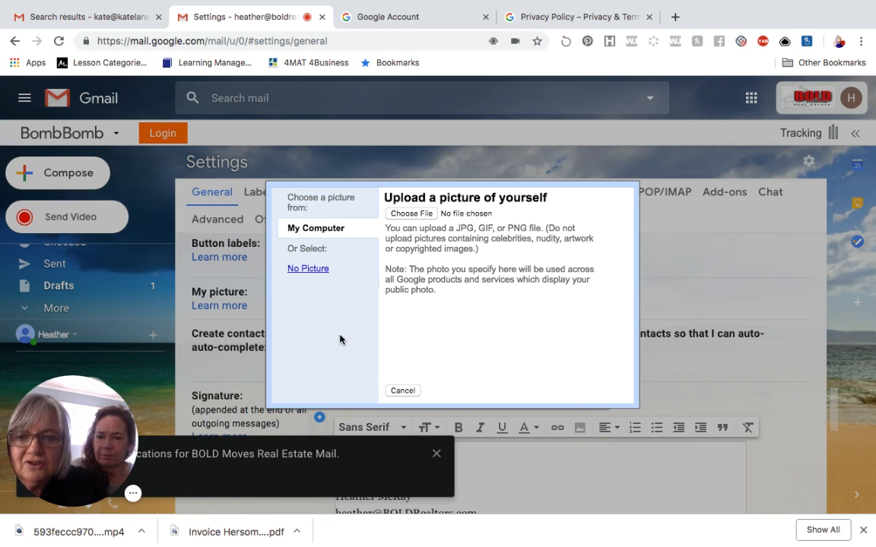
Search the computer for "logo" and upload bold_real_estate_logo.png as the profile picture
left_click(408, 216)
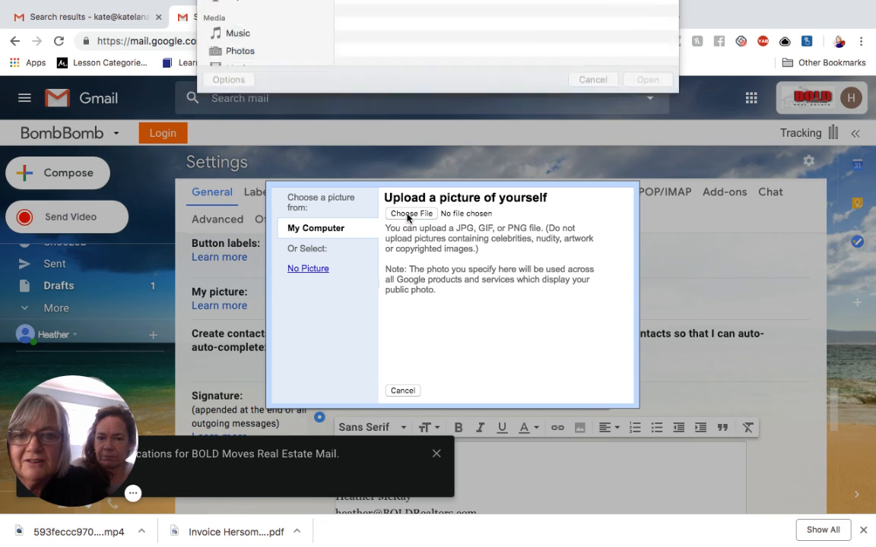
left_click(630, 13)
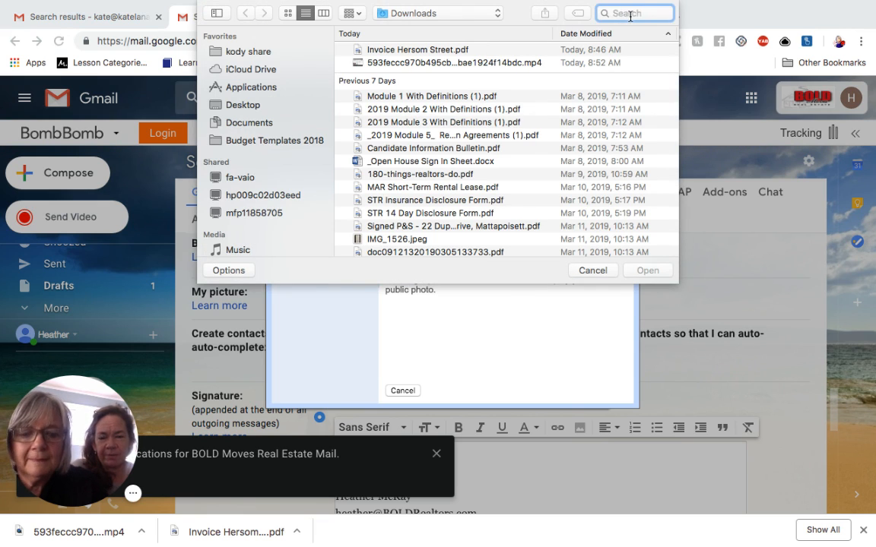
type("logo")
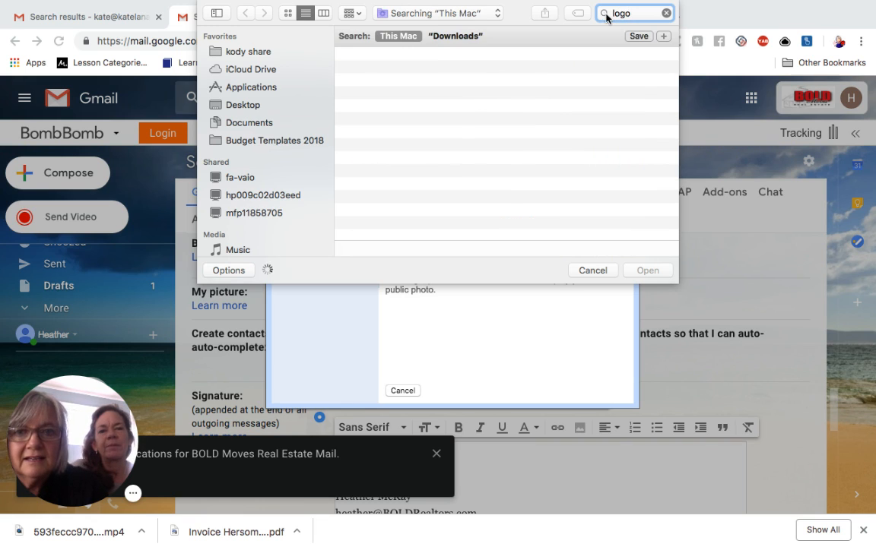
left_click(604, 13)
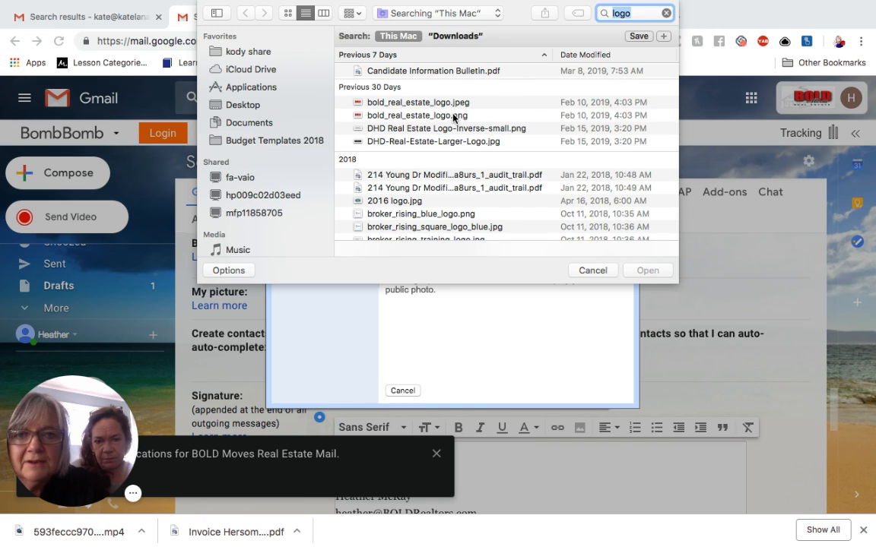
left_click(414, 114)
left_click(655, 272)
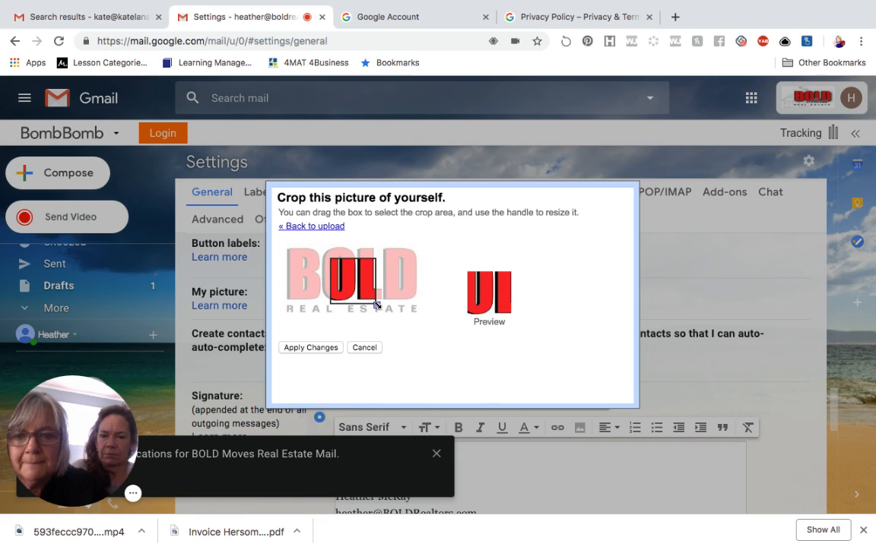
Try enlarging and repositioning the crop area over the BOLD Real Estate logo, and cancel the profile picture change
left_click_drag(376, 305, 432, 363)
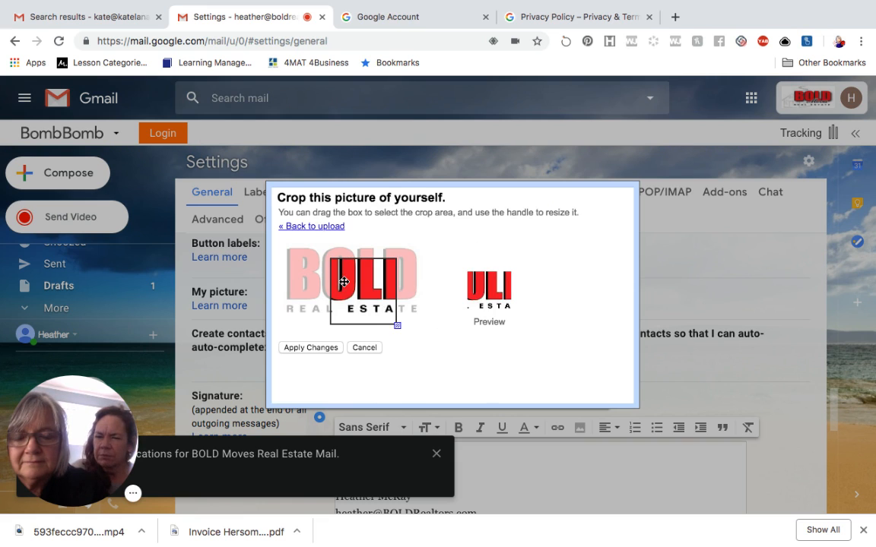
left_click_drag(391, 296, 368, 325)
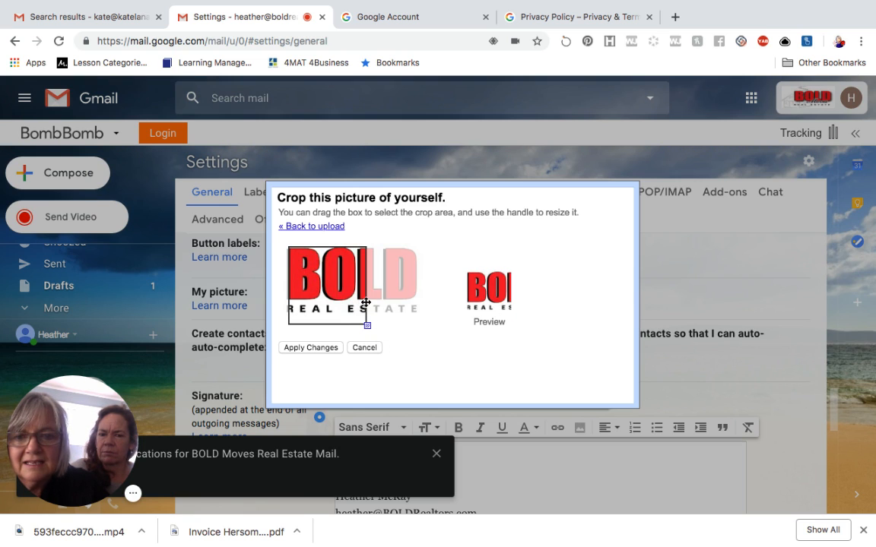
mouse_move(369, 305)
left_mouse_down()
mouse_move(407, 307)
mouse_move(378, 304)
left_mouse_up()
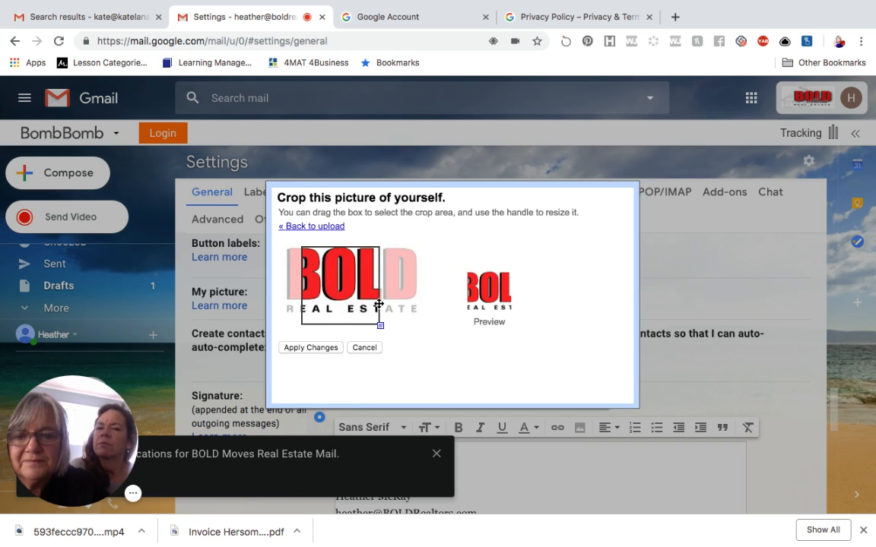
left_click(368, 348)
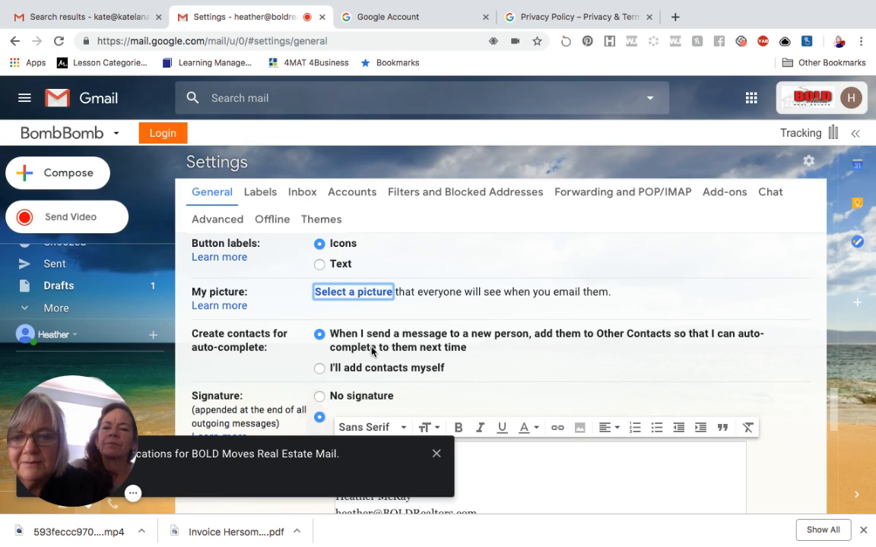
Set the font in the signature editor to Georgia
scroll(473, 275, "down", 3)
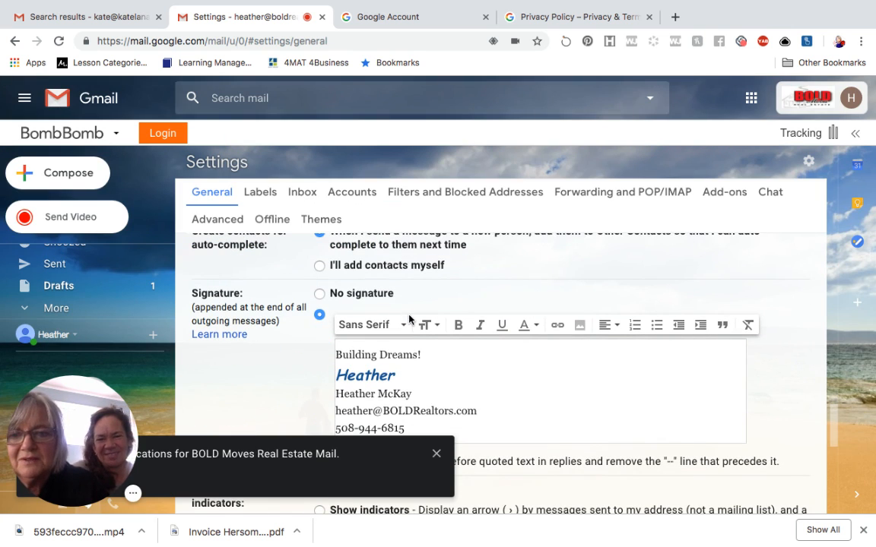
scroll(371, 363, "down", 1)
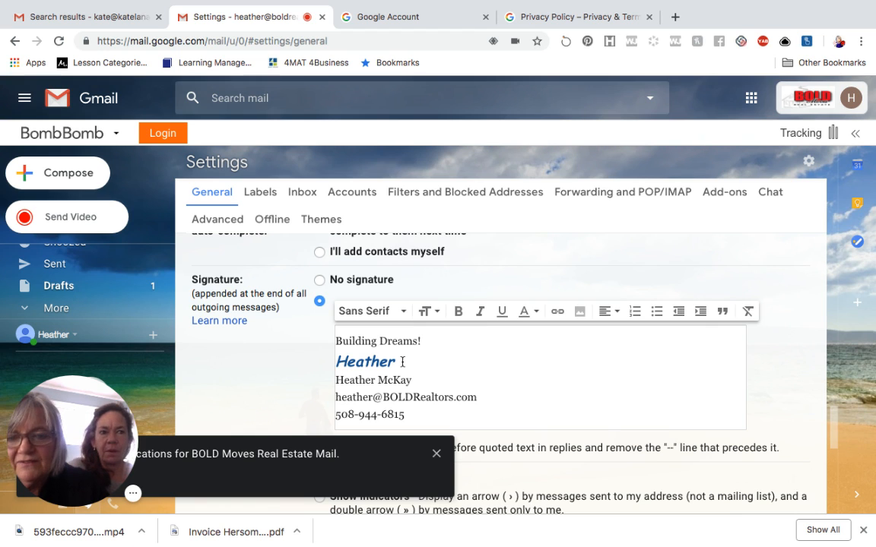
scroll(403, 361, "down", 2)
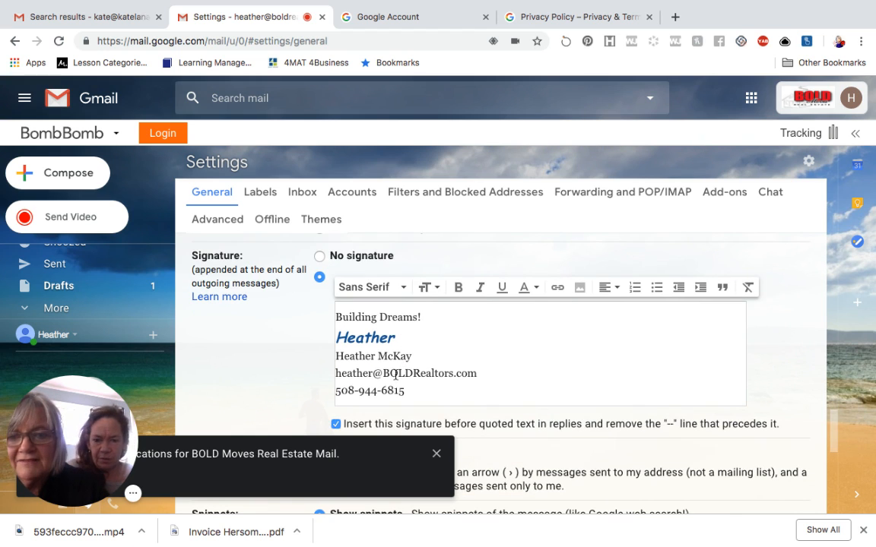
scroll(409, 391, "up", 2)
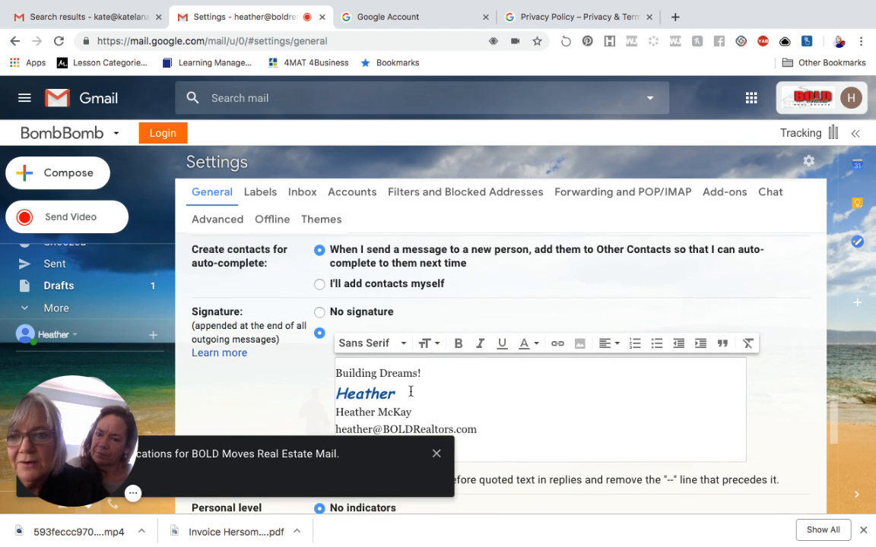
scroll(411, 386, "down", 1)
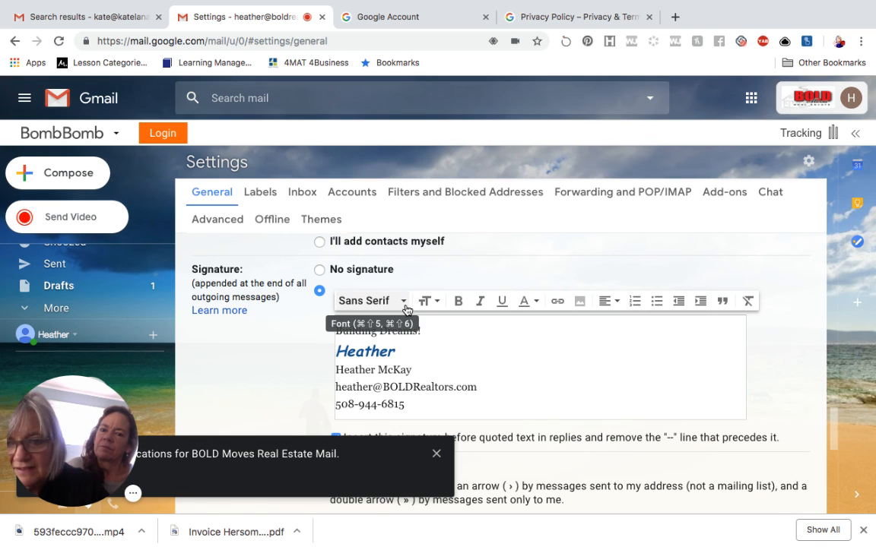
left_click(404, 302)
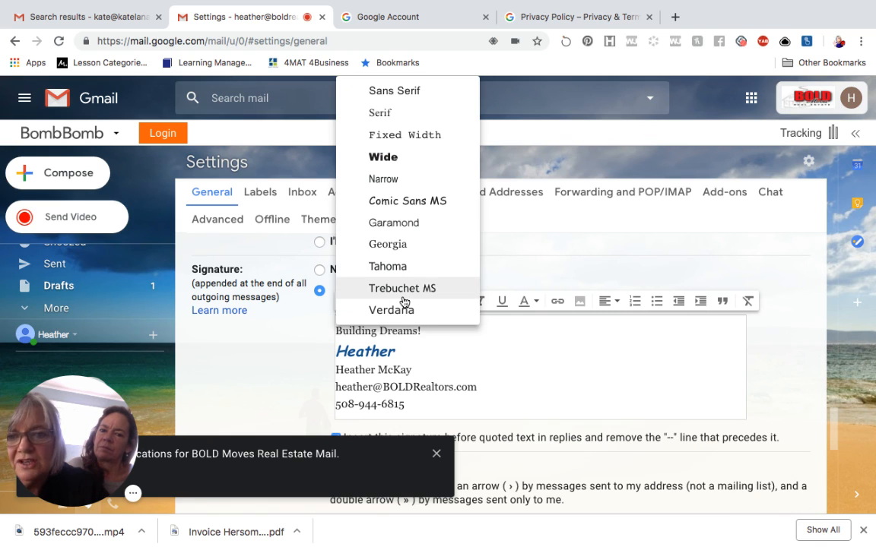
left_click(404, 244)
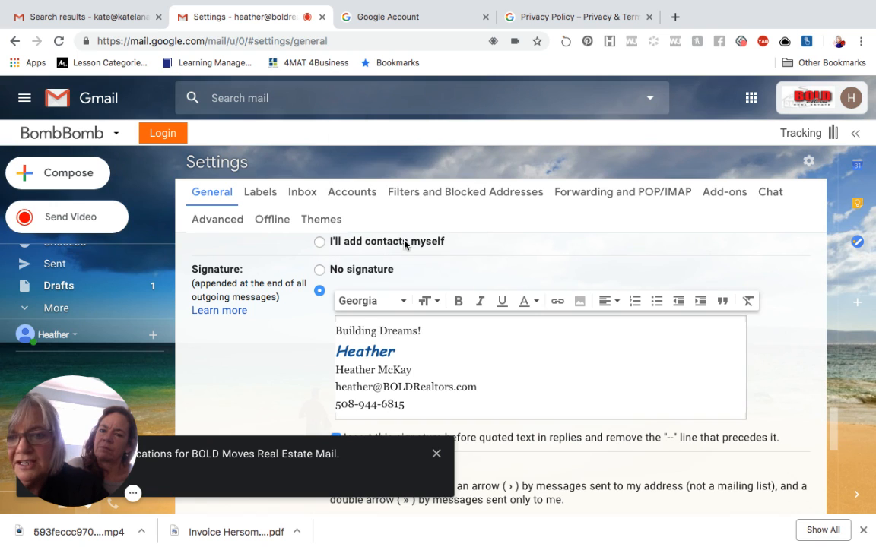
Set the default text style's font to Georgia to match the signature
scroll(445, 313, "up", 5)
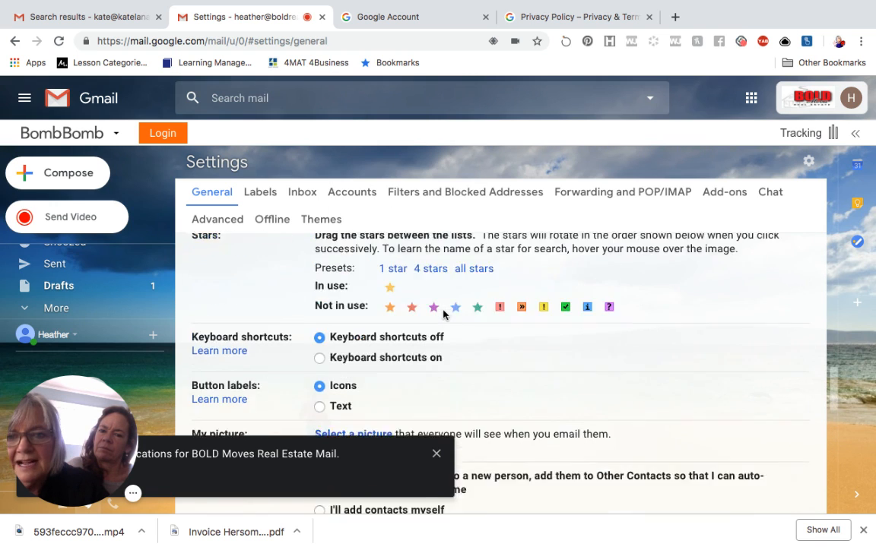
scroll(443, 312, "up", 8)
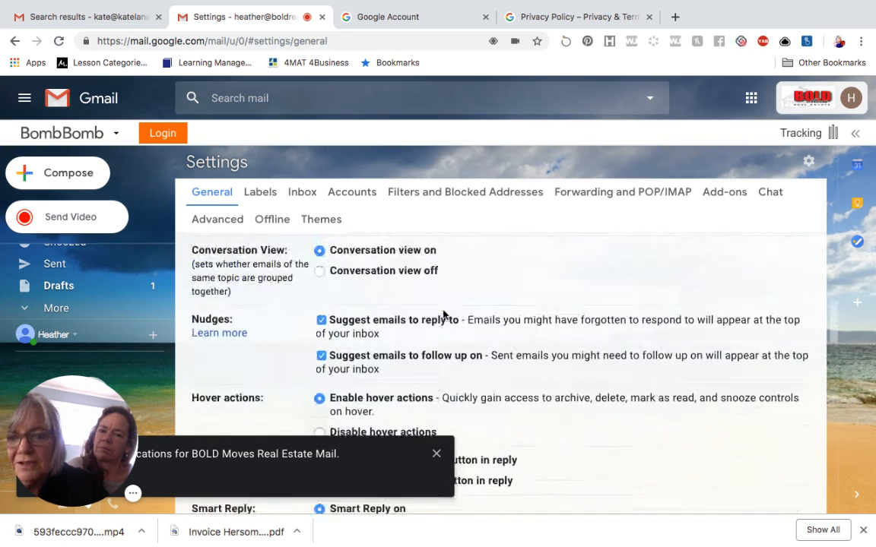
scroll(443, 312, "up", 3)
left_click(390, 292)
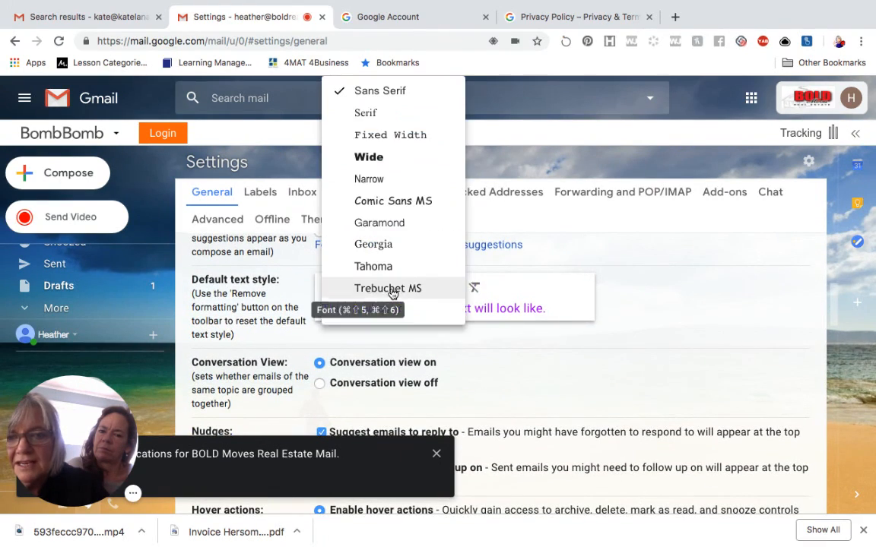
left_click(384, 246)
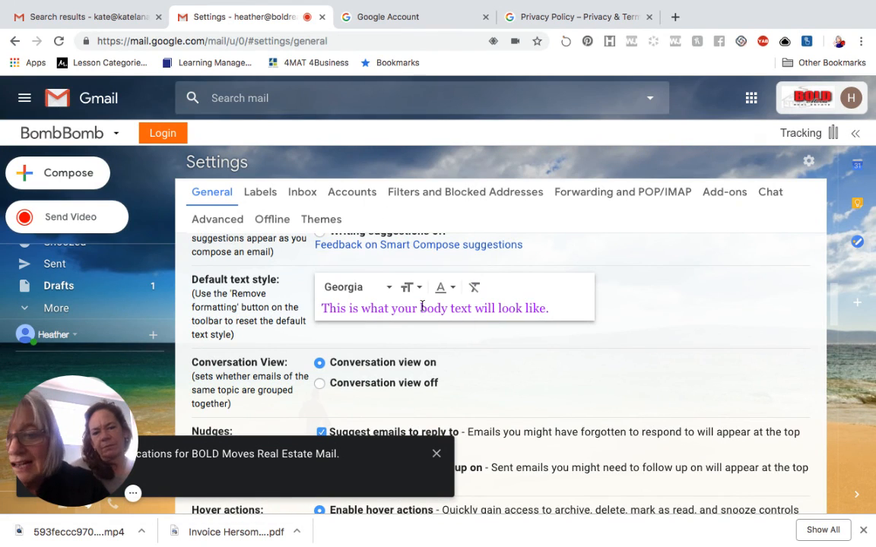
Review the font and text color choices for the blue first-name line in the signature, leaving its formatting as it is
scroll(421, 307, "down", 10)
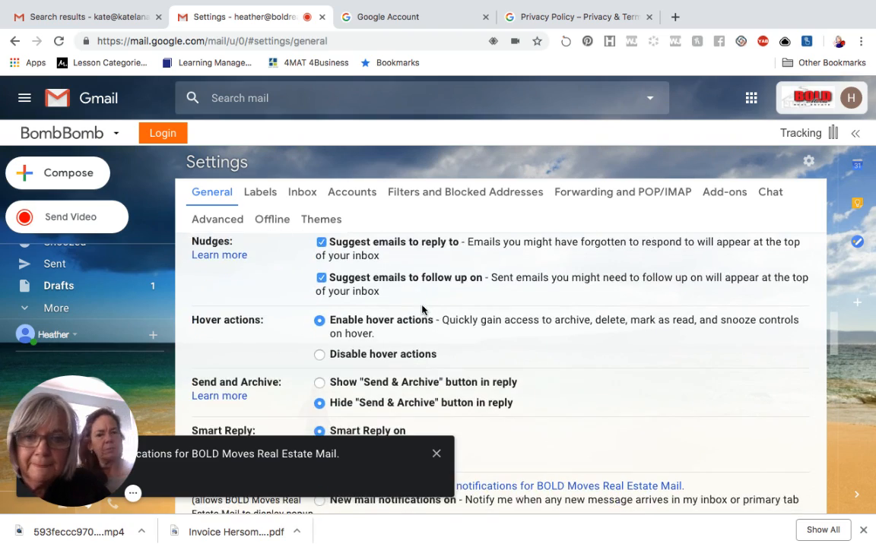
scroll(437, 280, "down", 5)
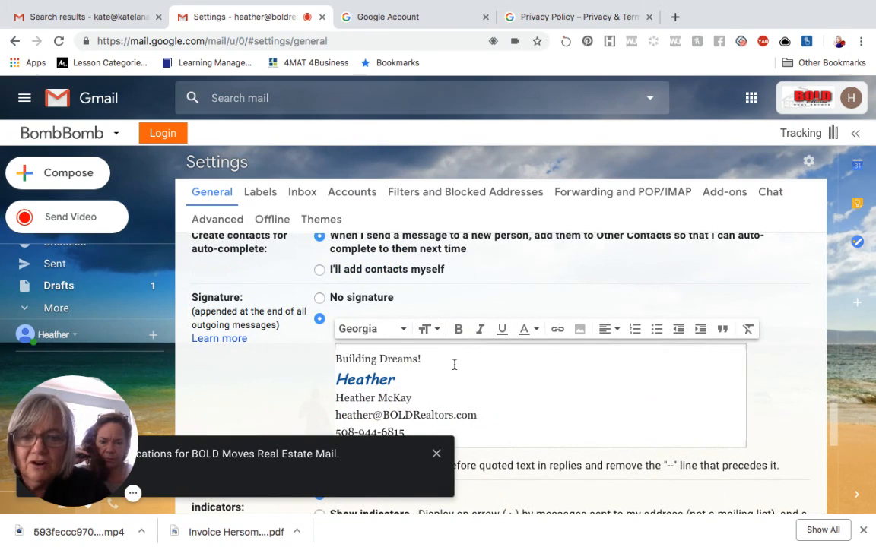
scroll(455, 364, "down", 1)
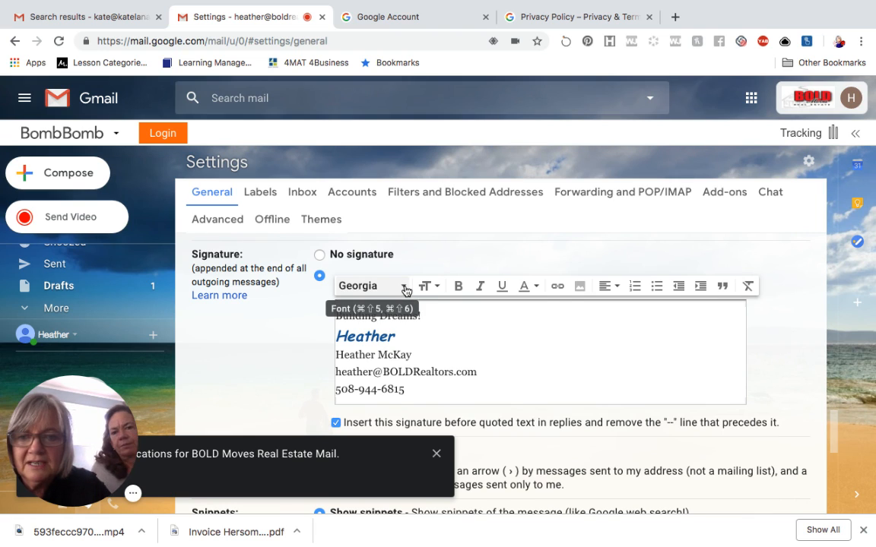
left_click_drag(401, 329, 355, 332)
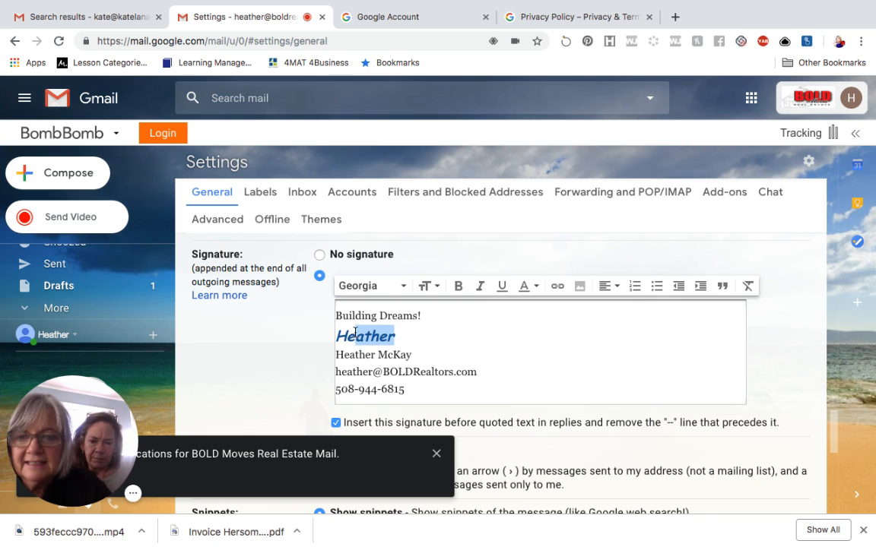
left_click(402, 287)
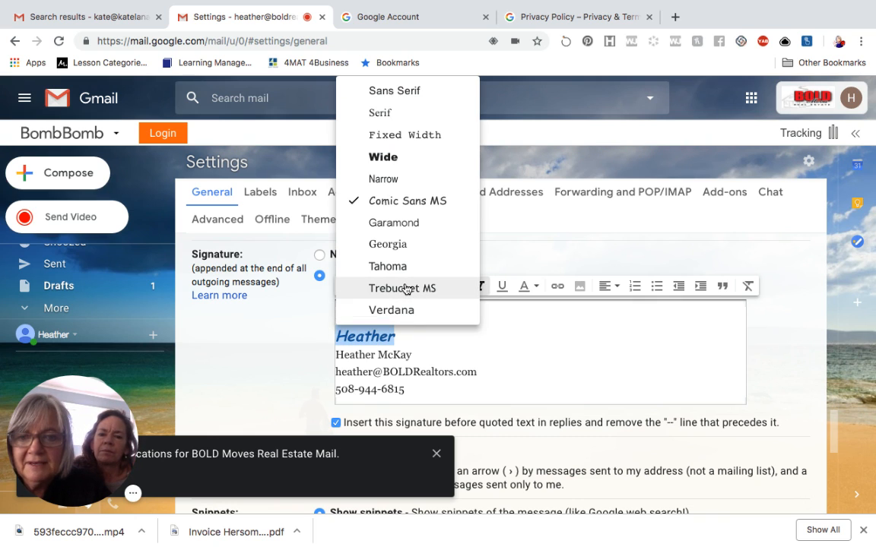
left_click(430, 337)
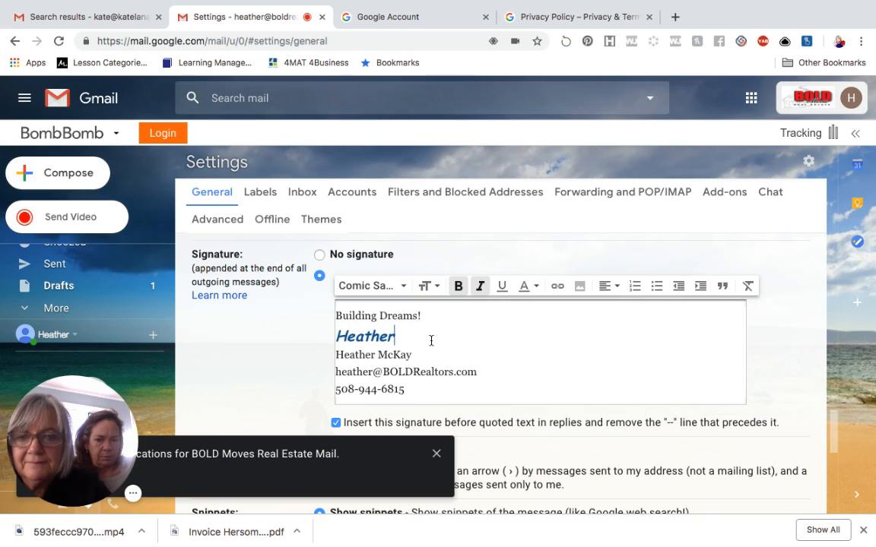
left_click(530, 287)
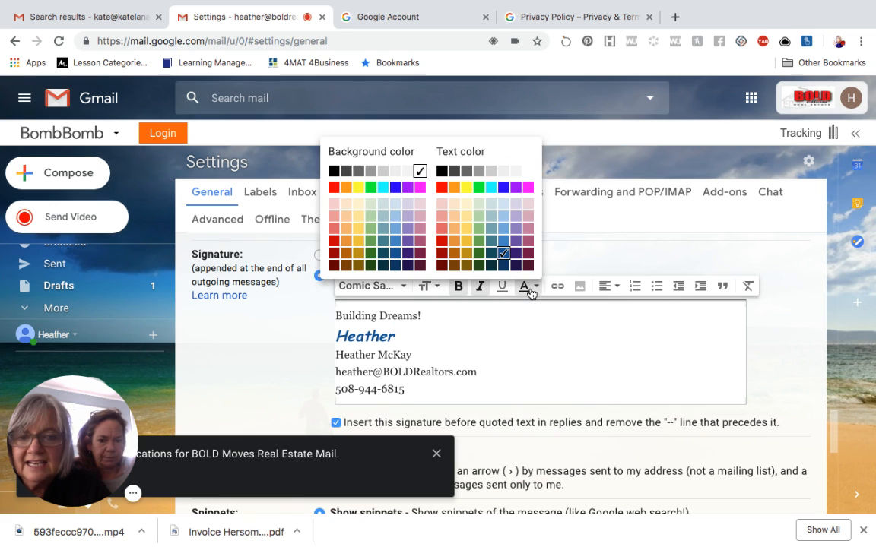
left_click(516, 330)
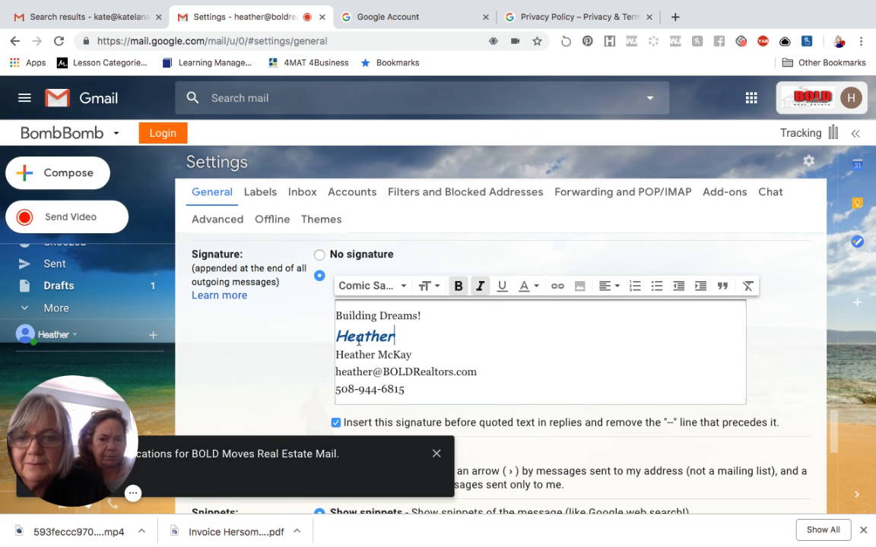
left_click(341, 372)
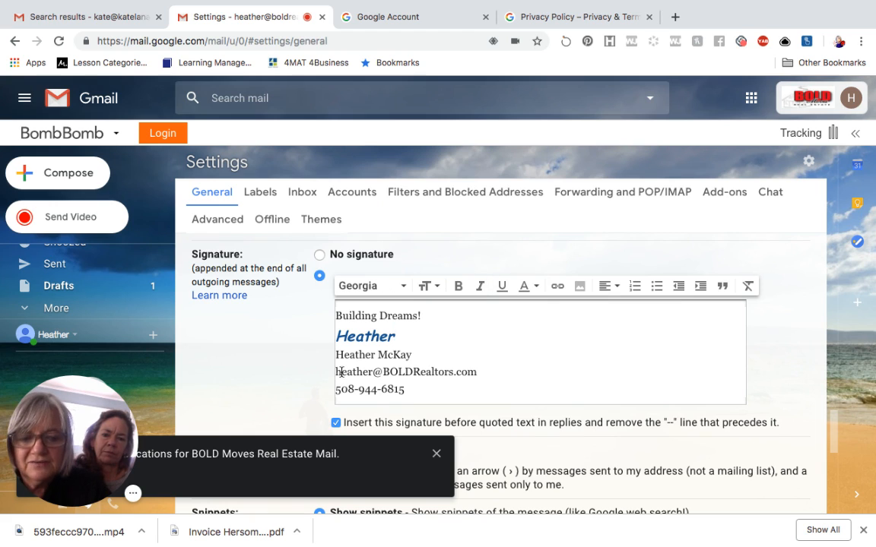
Capitalize the first letter of the email address in the signature and save the settings changes
key("BackSpace")
type("H")
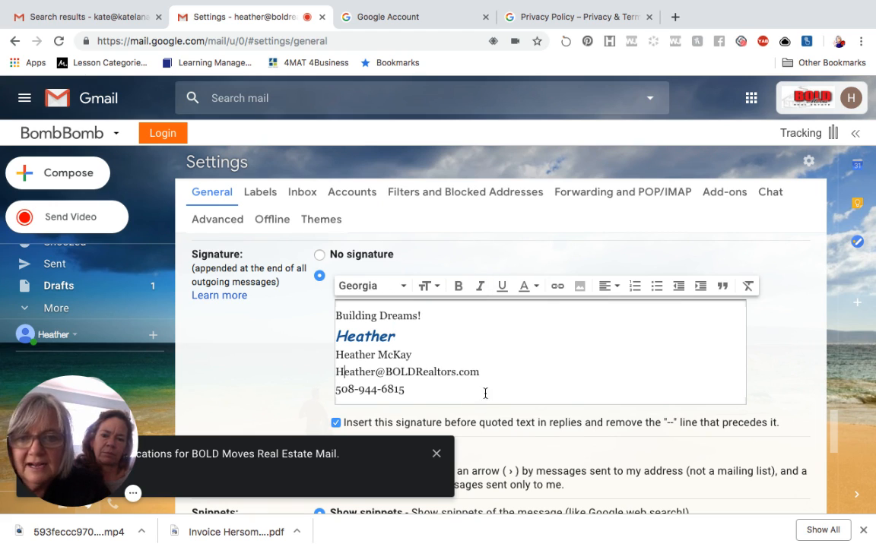
scroll(487, 383, "down", 2)
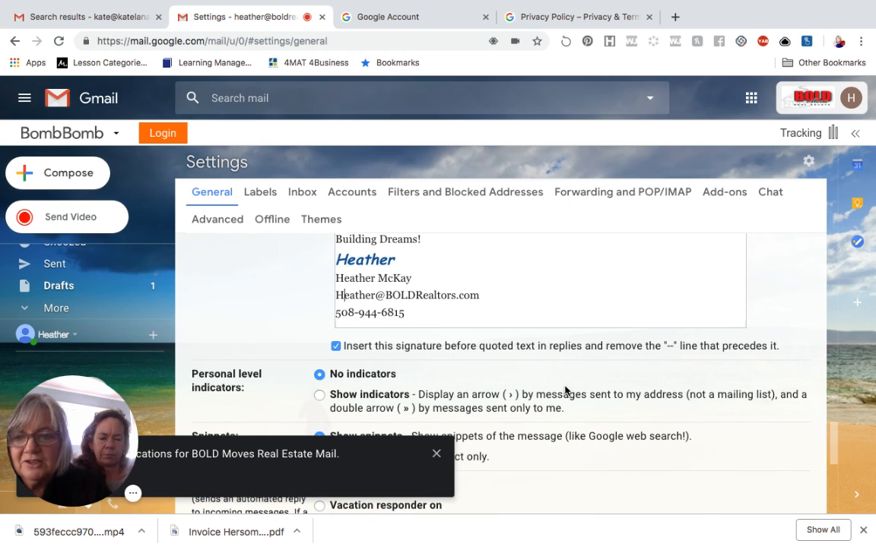
scroll(563, 391, "down", 2)
scroll(563, 390, "down", 3)
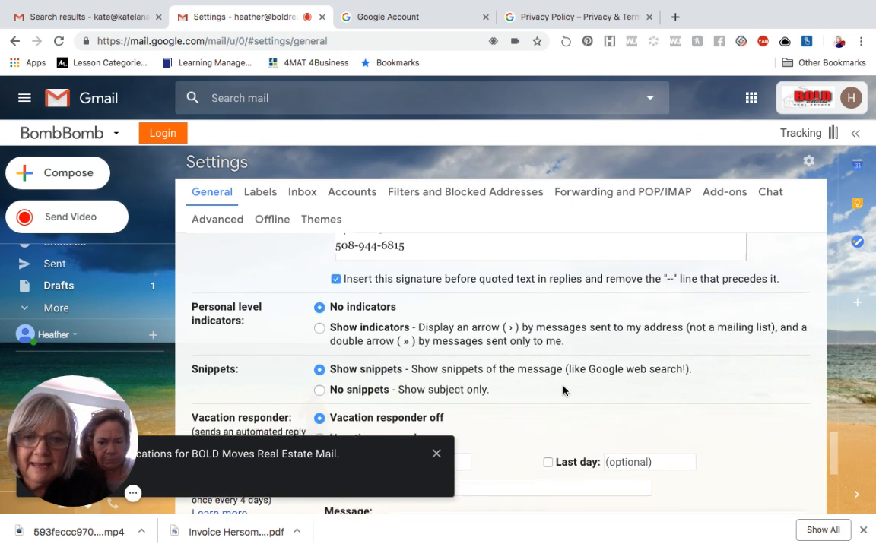
scroll(563, 391, "down", 1)
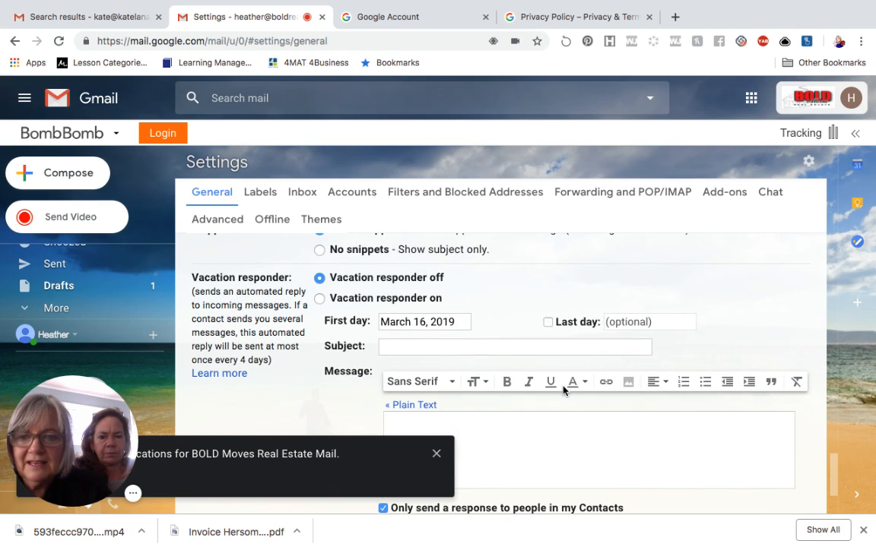
scroll(563, 391, "down", 3)
scroll(564, 391, "up", 1)
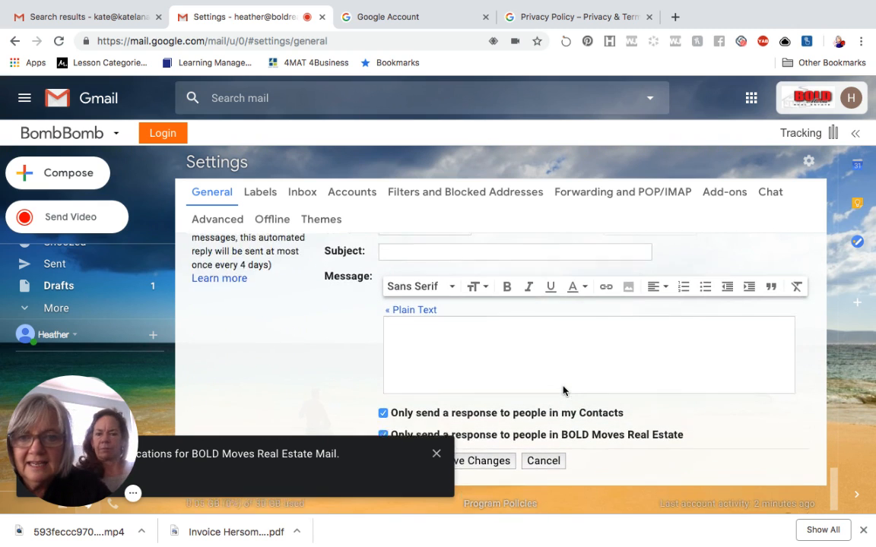
scroll(563, 391, "down", 1)
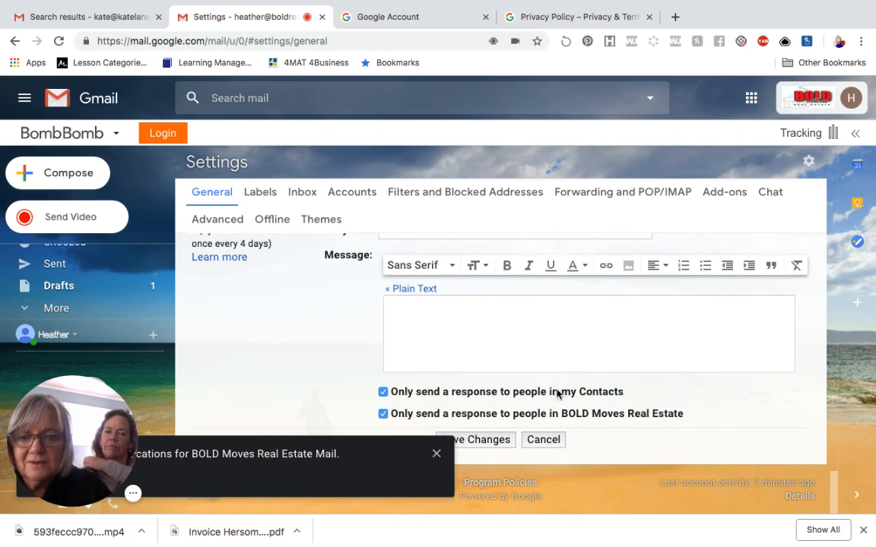
left_click(485, 440)
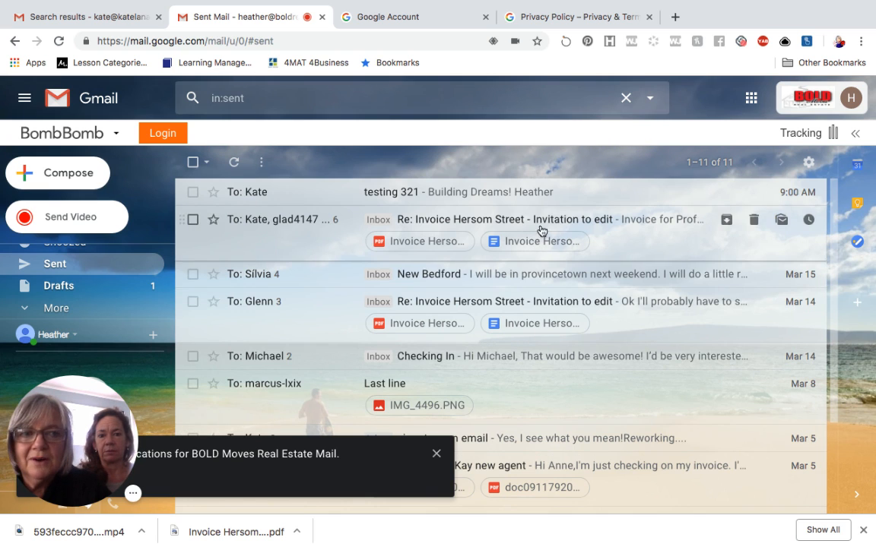
Compose an email to the contact with subject "test" and body "I just love you!", and close it without sending
left_click(74, 174)
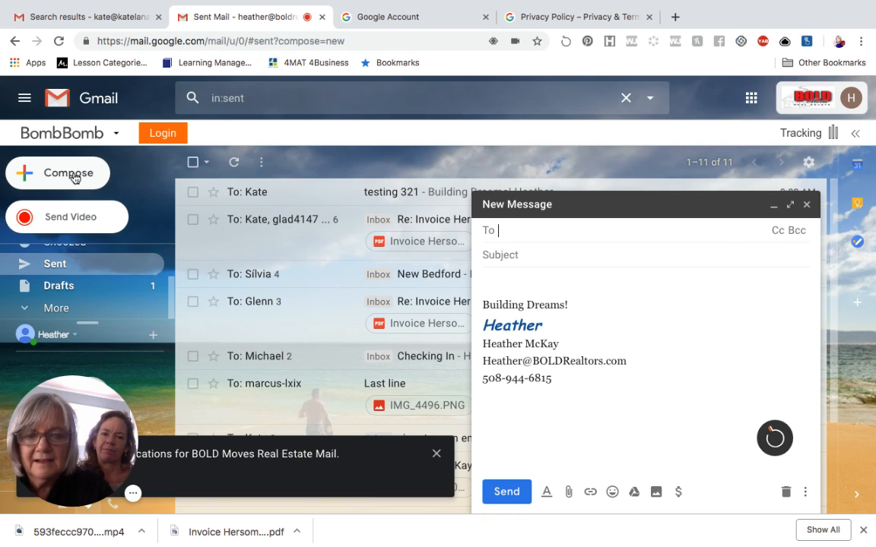
type("kate")
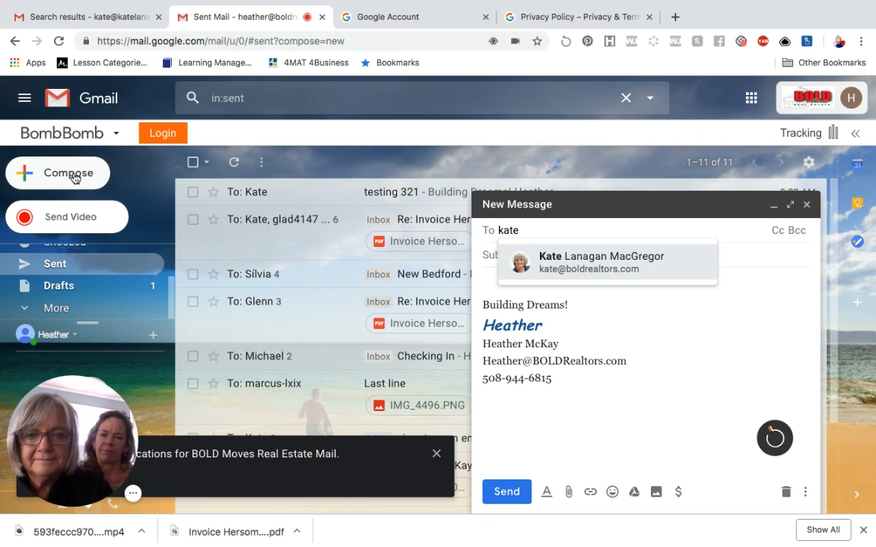
left_click(551, 267)
left_click(544, 257)
type("test")
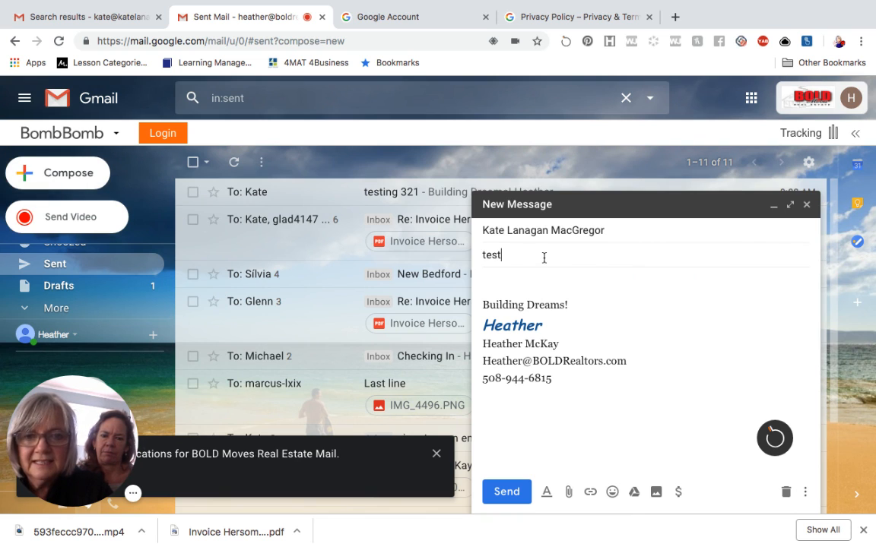
left_click(529, 284)
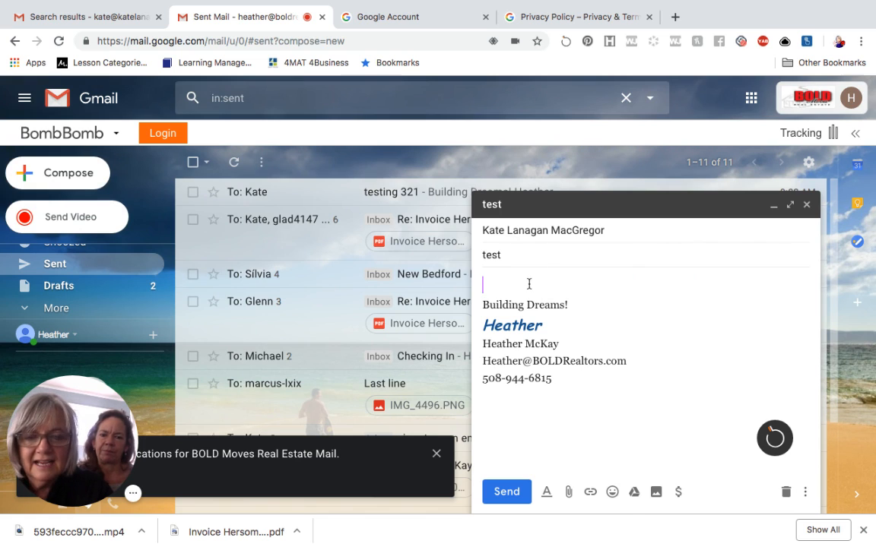
type("I just love you!")
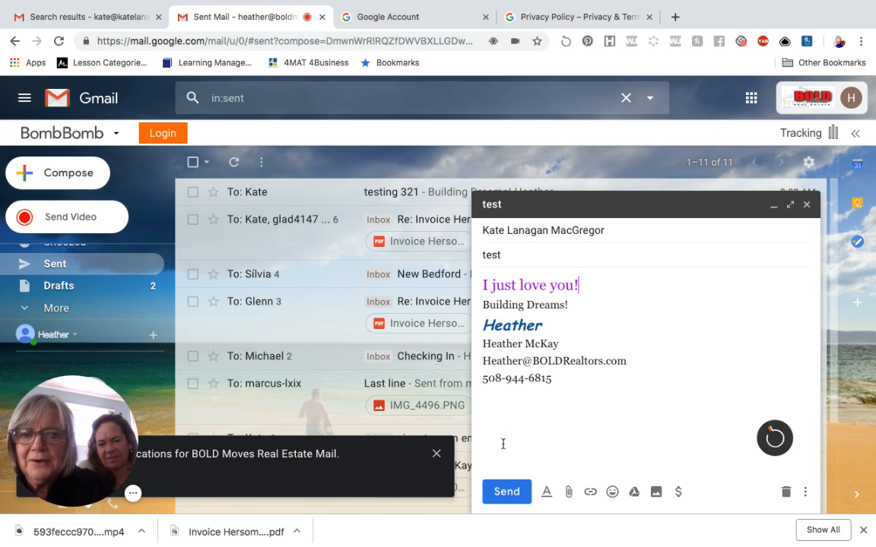
left_click(807, 206)
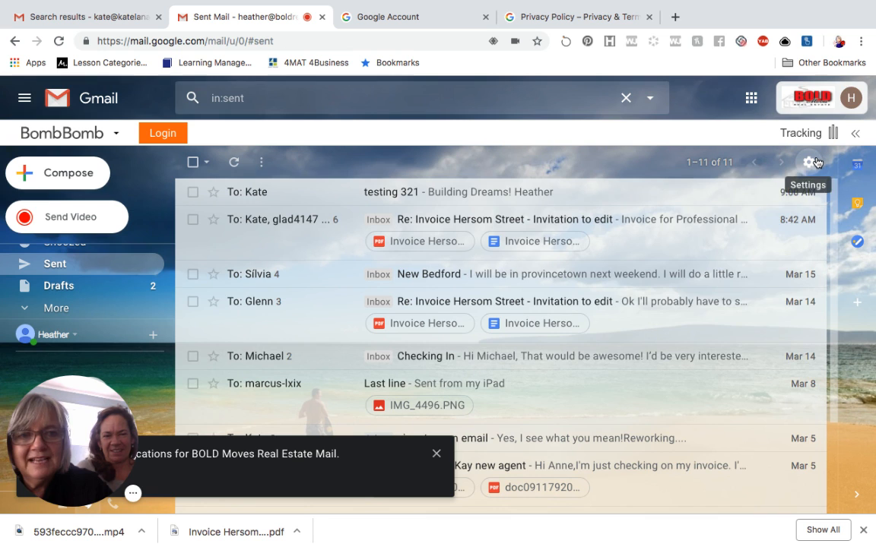
Set the default text style in the general settings to Normal size and black text color
left_click(808, 162)
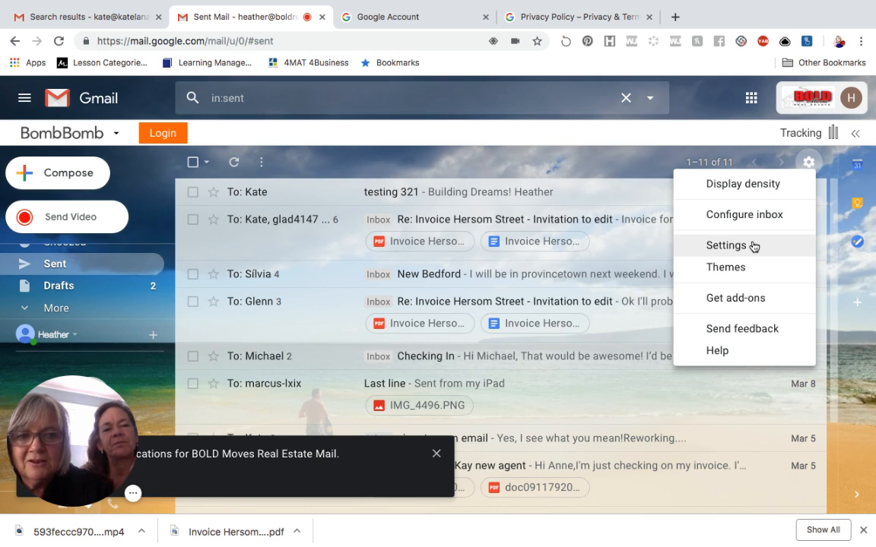
left_click(725, 246)
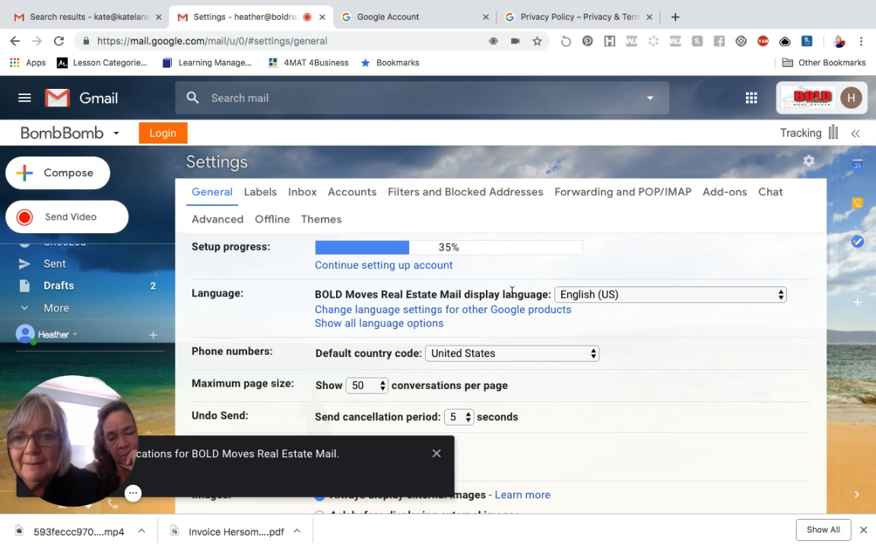
scroll(529, 346, "down", 4)
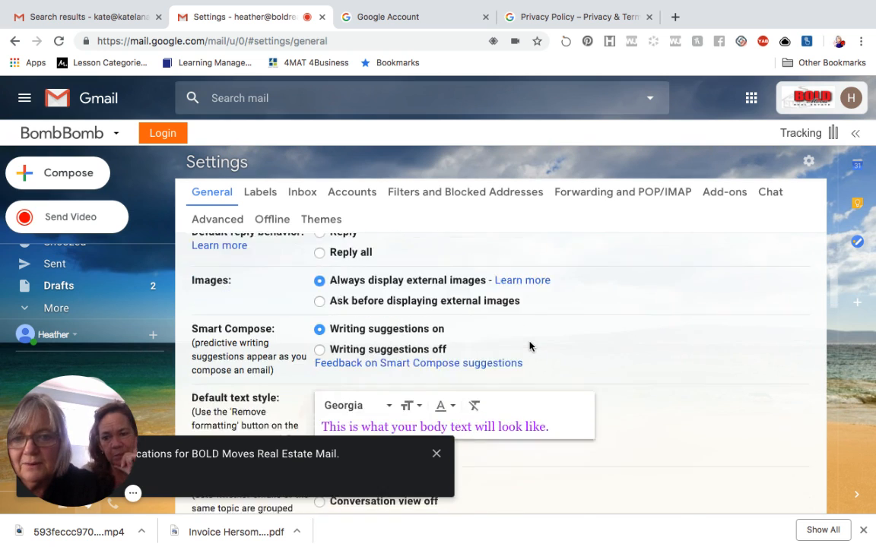
scroll(529, 346, "down", 2)
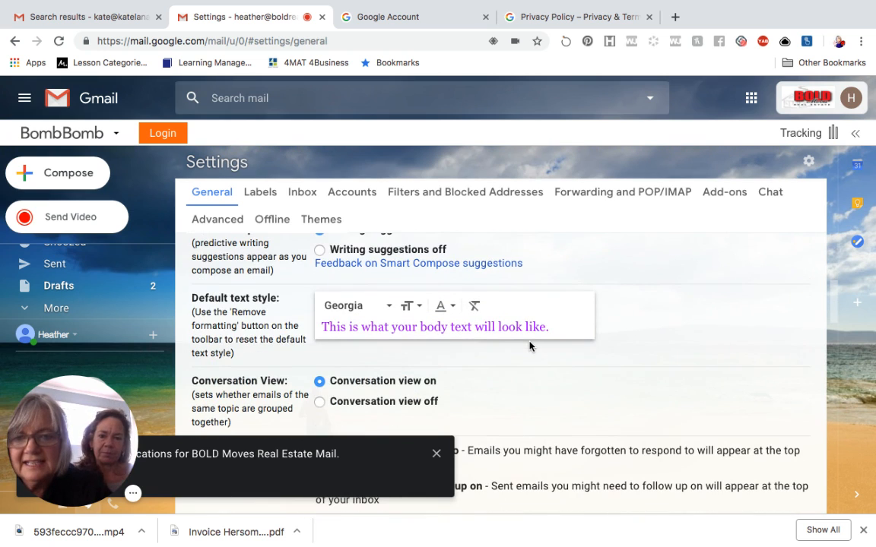
left_click(418, 307)
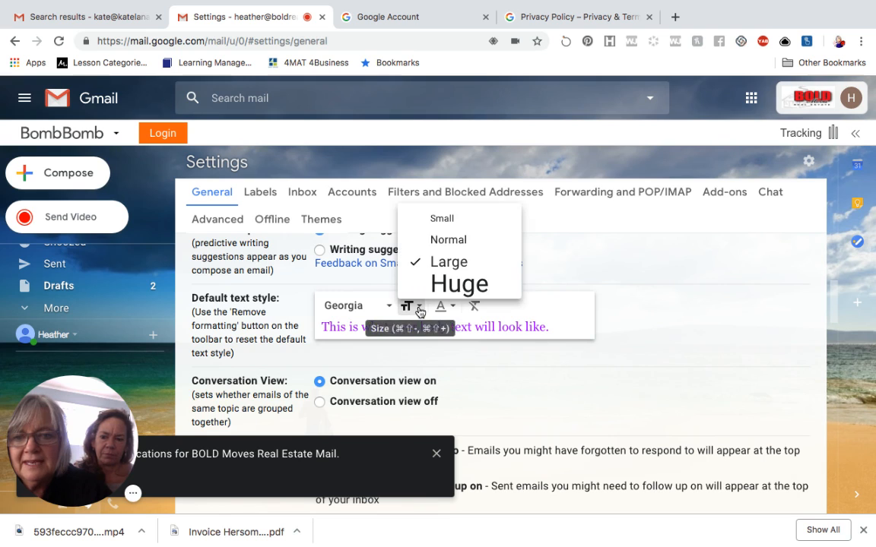
left_click(439, 241)
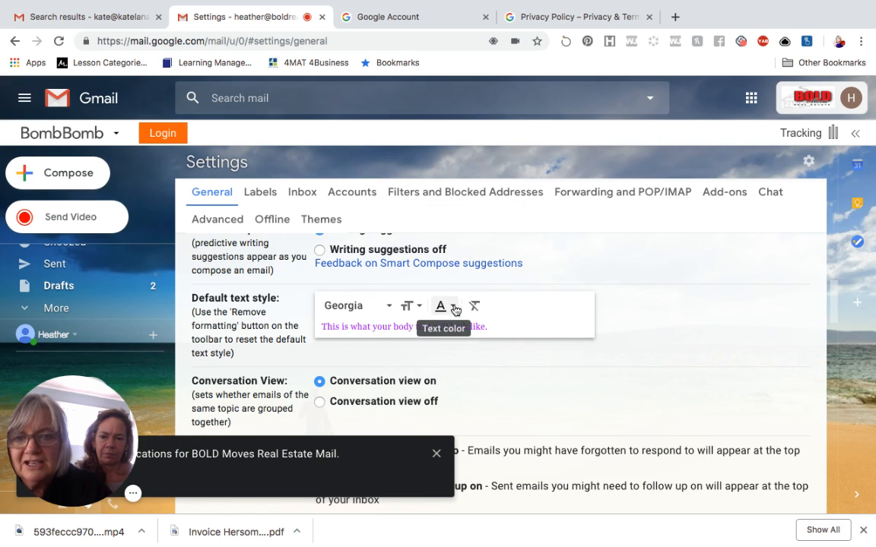
left_click(449, 306)
left_click(357, 190)
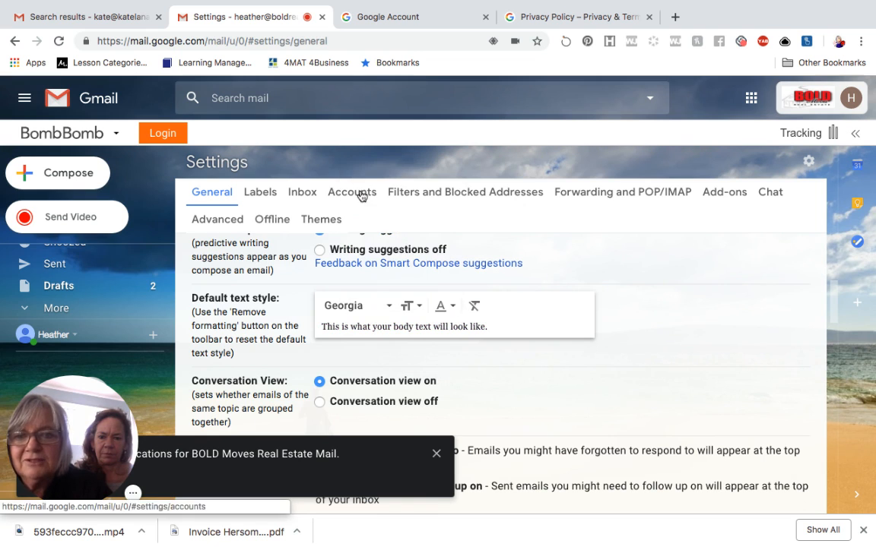
Check the signature in the general settings and save the changes
scroll(492, 358, "down", 6)
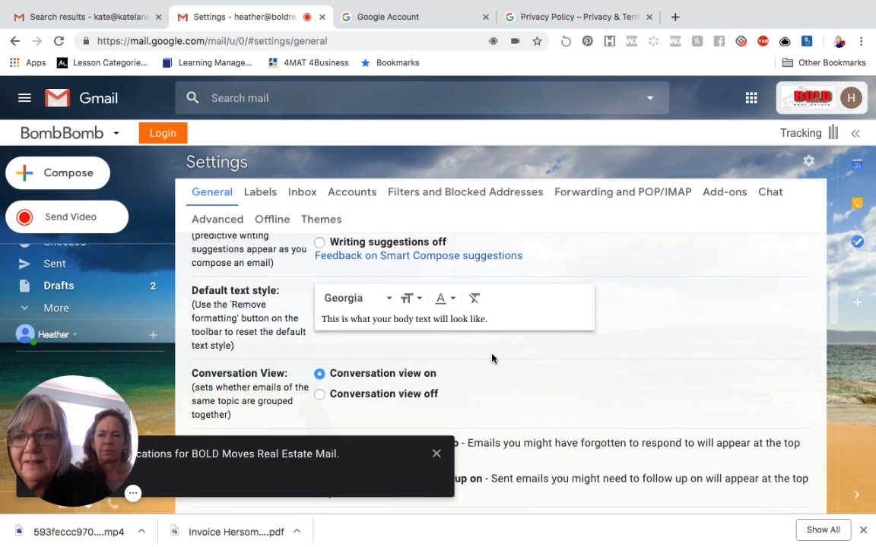
scroll(491, 358, "down", 5)
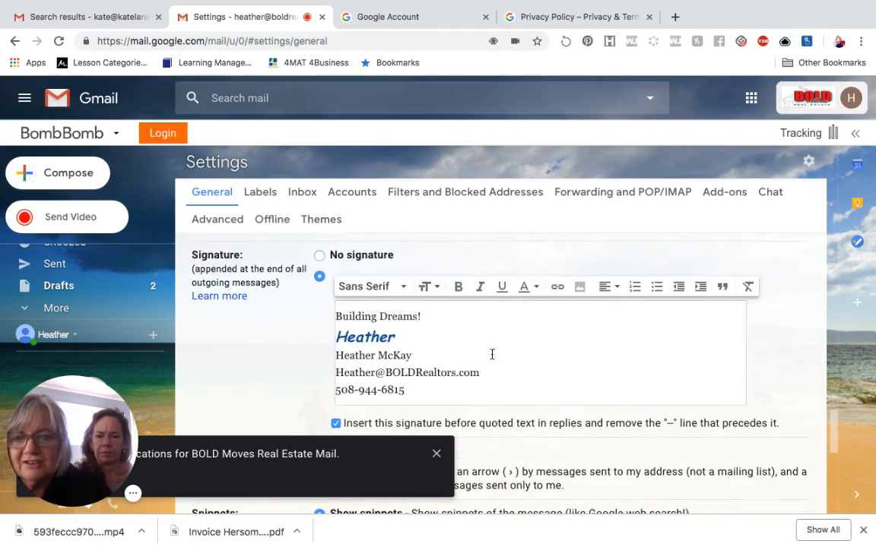
scroll(491, 354, "up", 10)
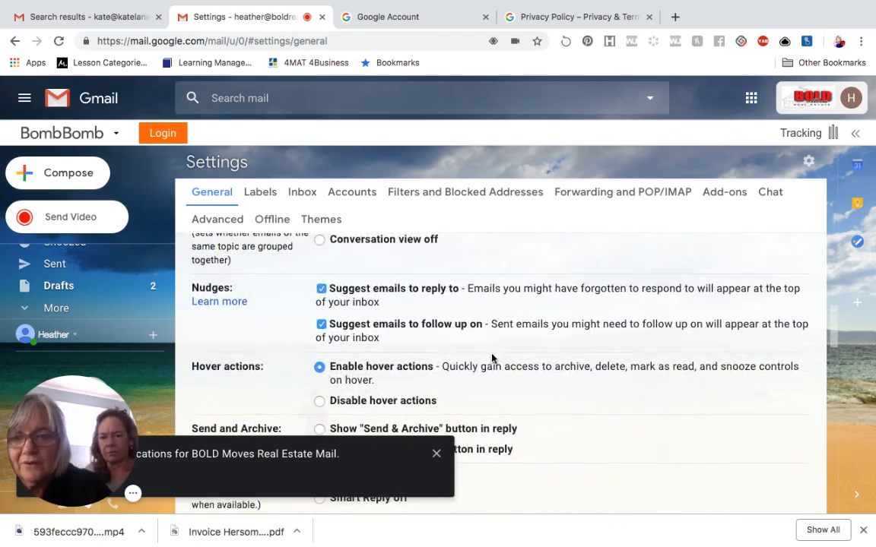
scroll(492, 358, "down", 15)
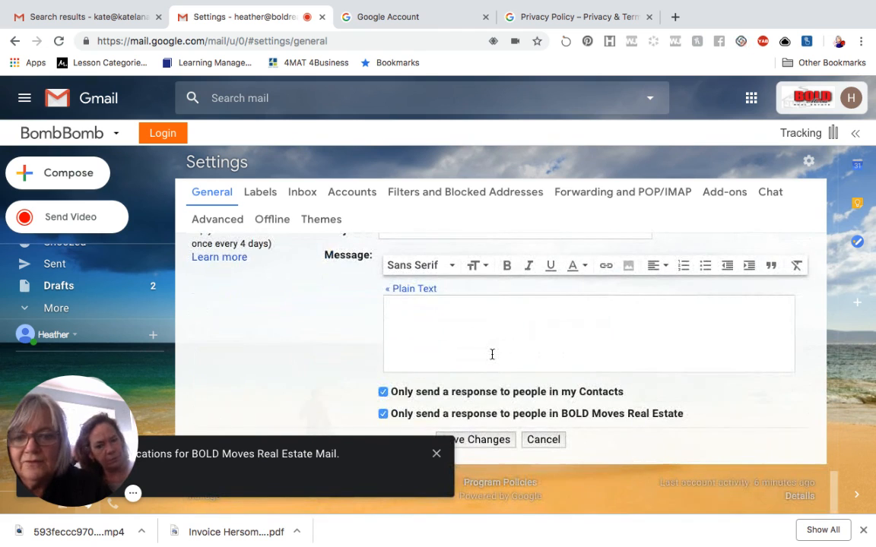
left_click(477, 441)
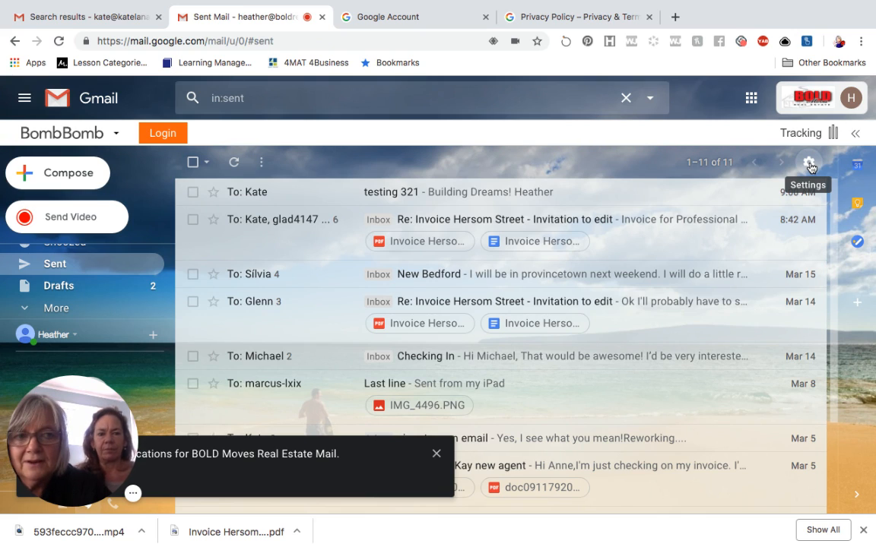
Review the inbox tab categories from Social to Forums and save the inbox configuration with only Primary enabled
left_click(809, 164)
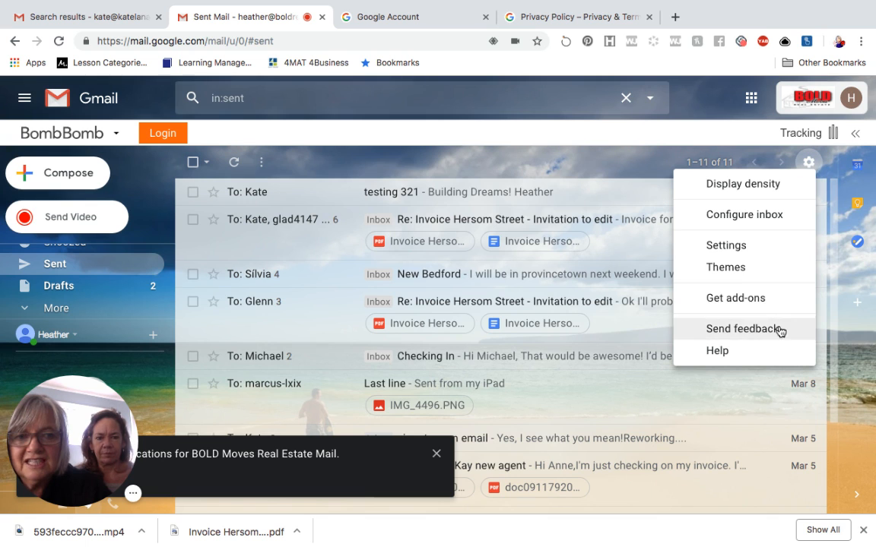
left_click(757, 216)
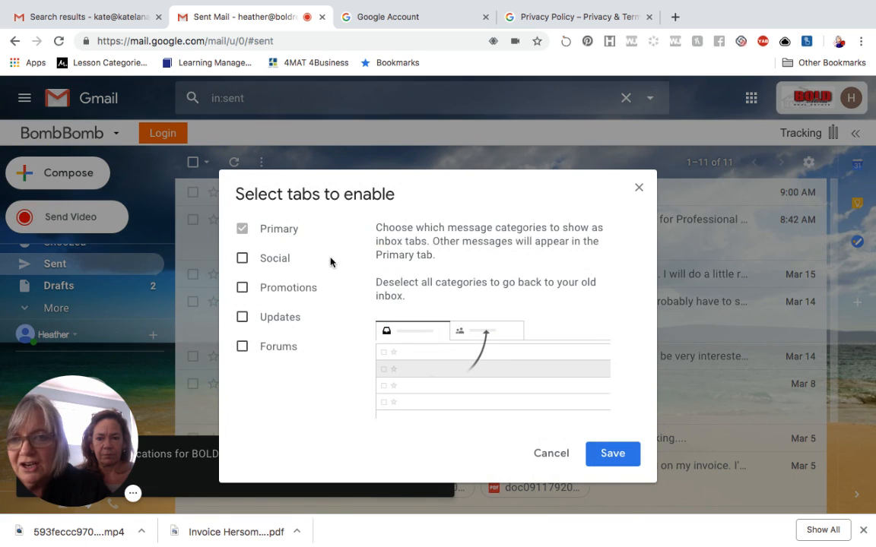
mouse_move(300, 237)
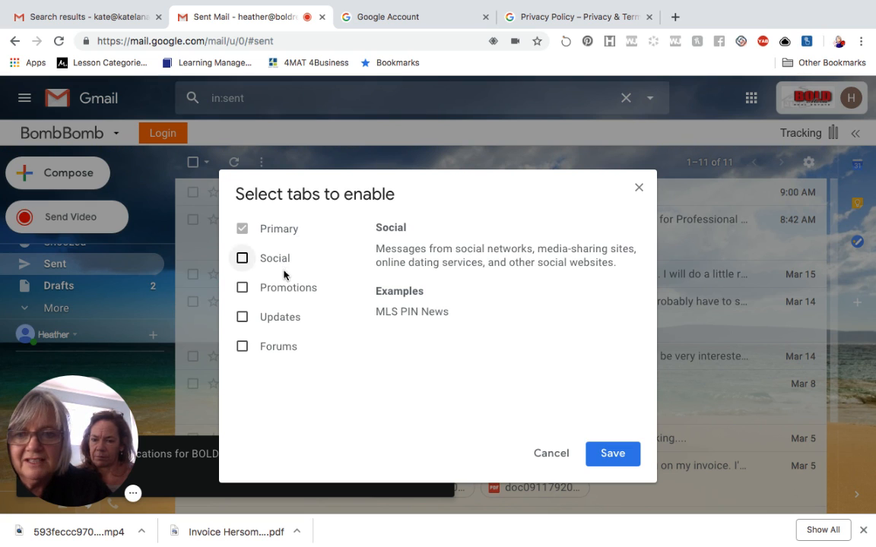
mouse_move(293, 289)
mouse_move(298, 316)
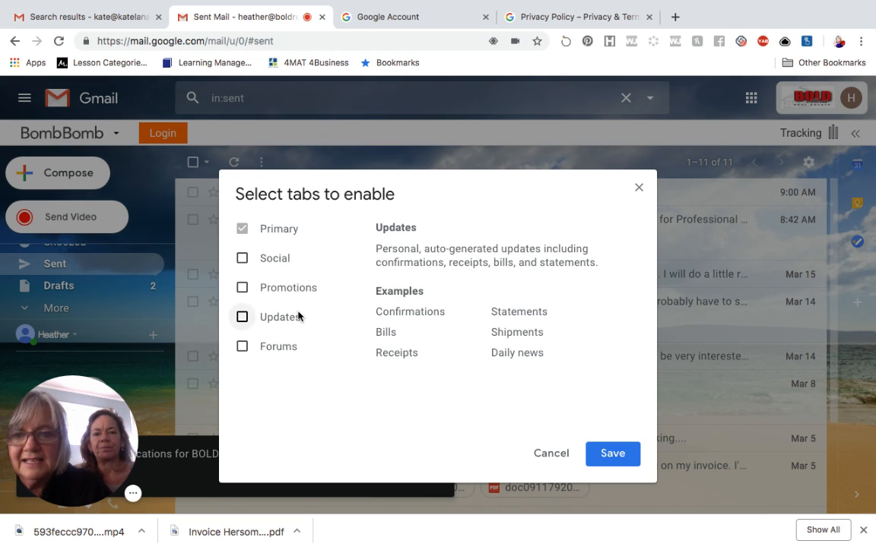
mouse_move(300, 347)
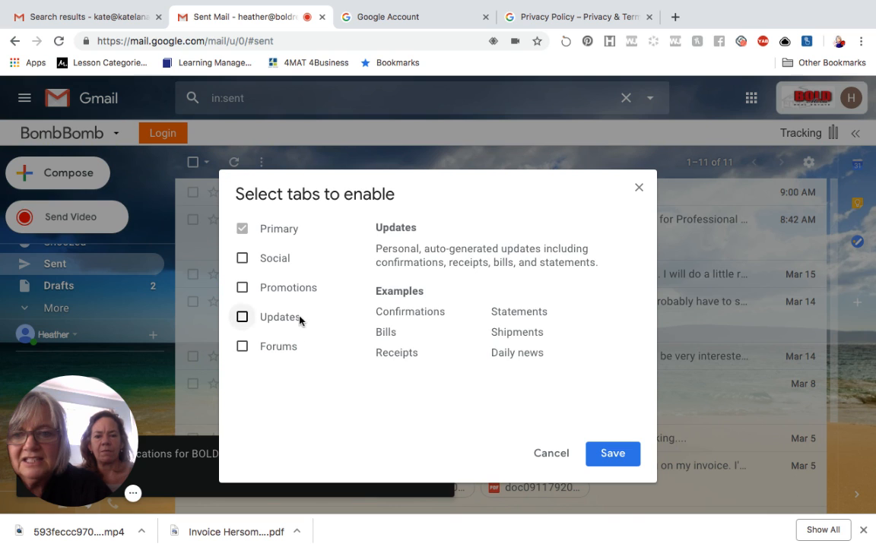
mouse_move(281, 262)
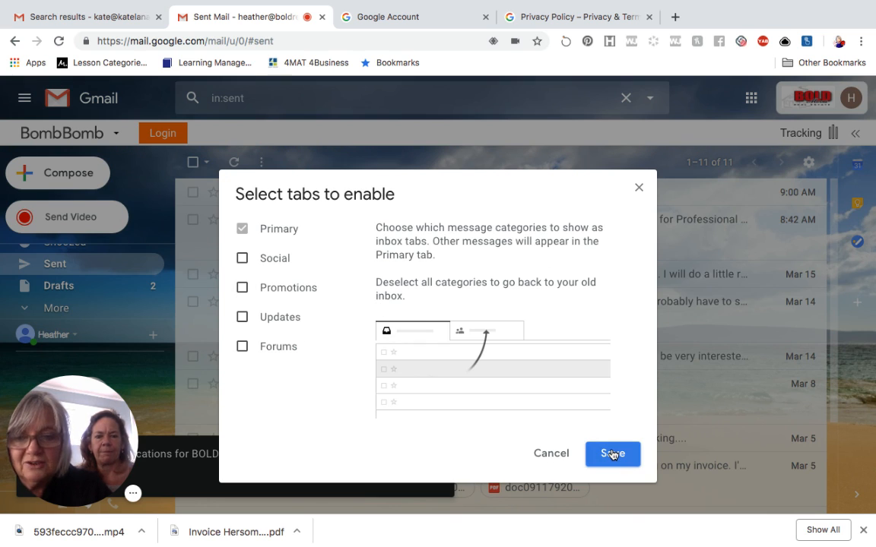
left_click(612, 454)
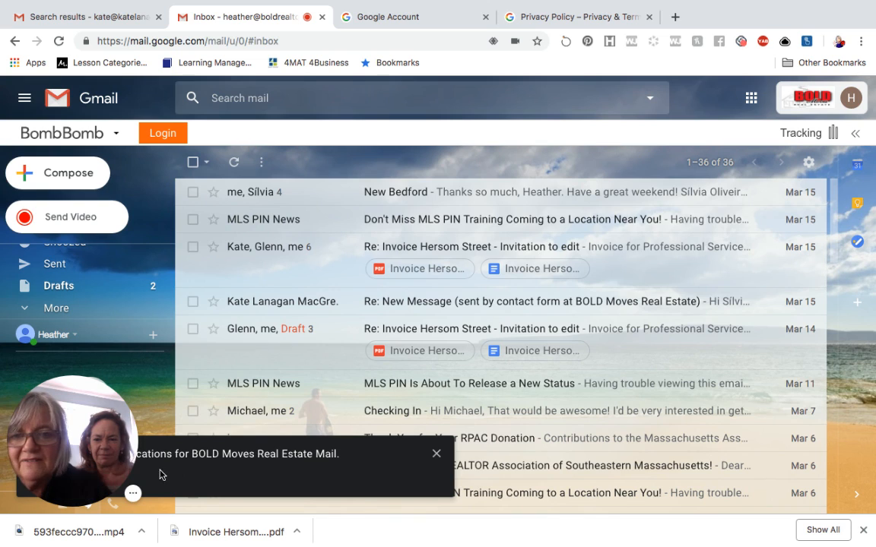
left_click(134, 494)
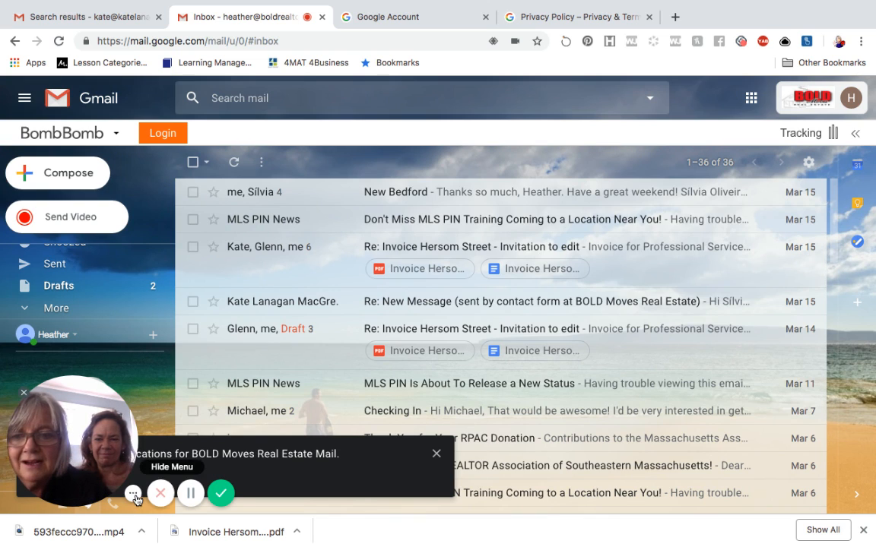